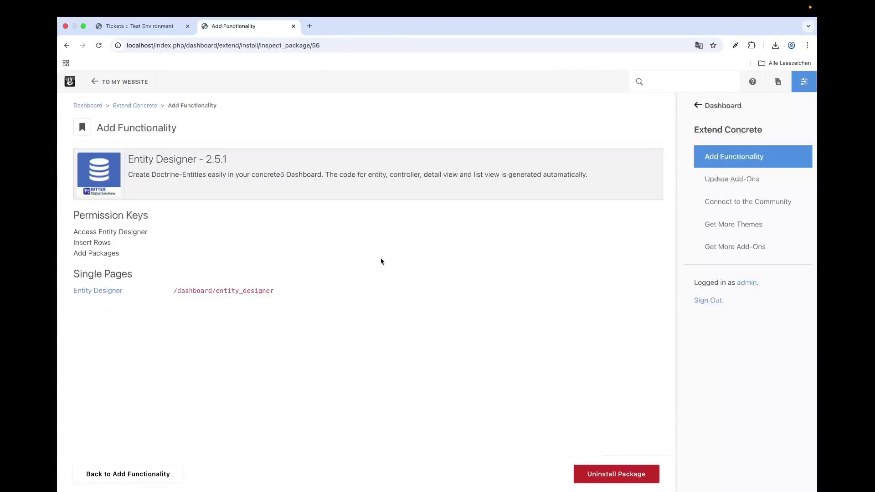
Add a new entity in the Entity Designer and view the packages it can be assigned to
{"action": "left_click", "coordinate": [95, 290]}
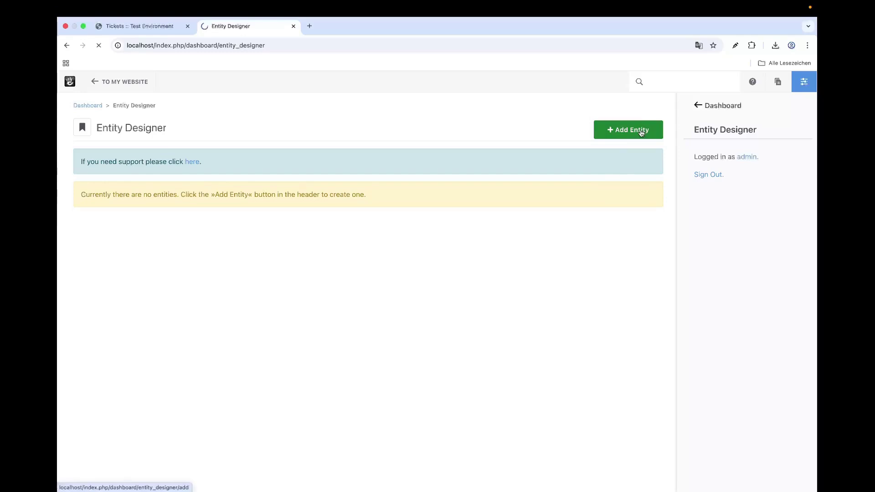
{"action": "left_click", "coordinate": [645, 131]}
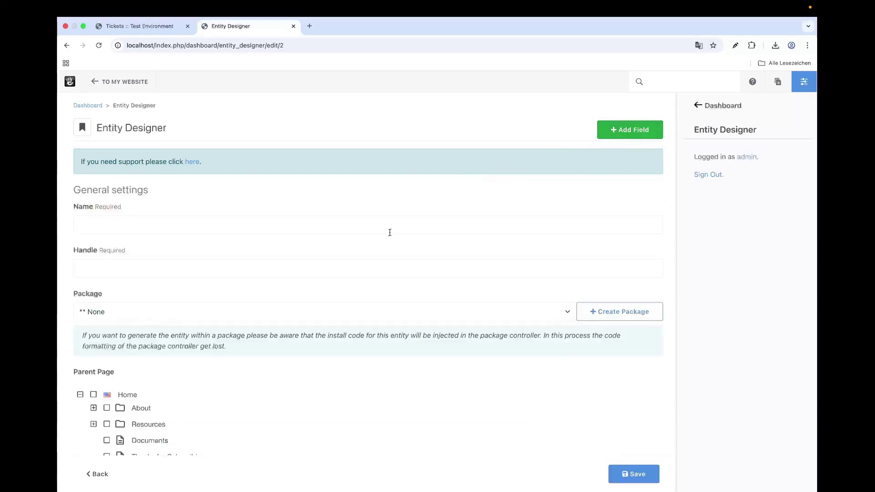
{"action": "scroll", "coordinate": [350, 271], "scroll_direction": "down", "scroll_amount": 5}
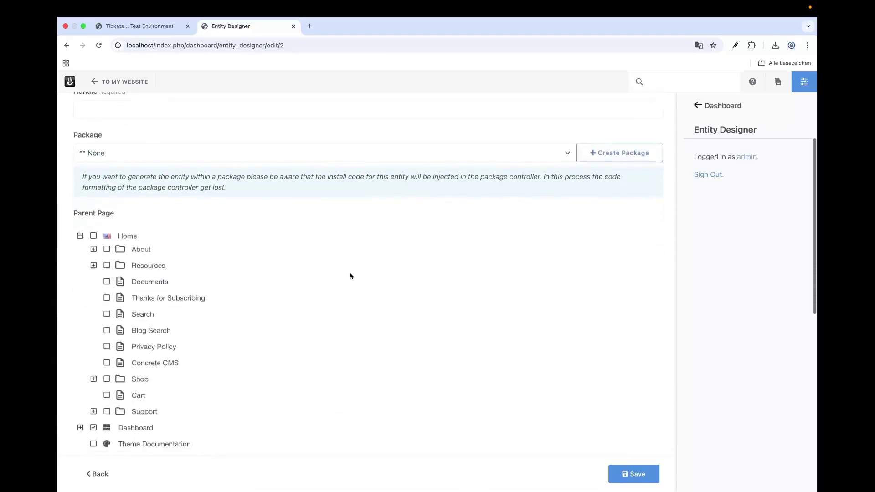
{"action": "scroll", "coordinate": [350, 269], "scroll_direction": "up", "scroll_amount": 2}
{"action": "left_click", "coordinate": [329, 220]}
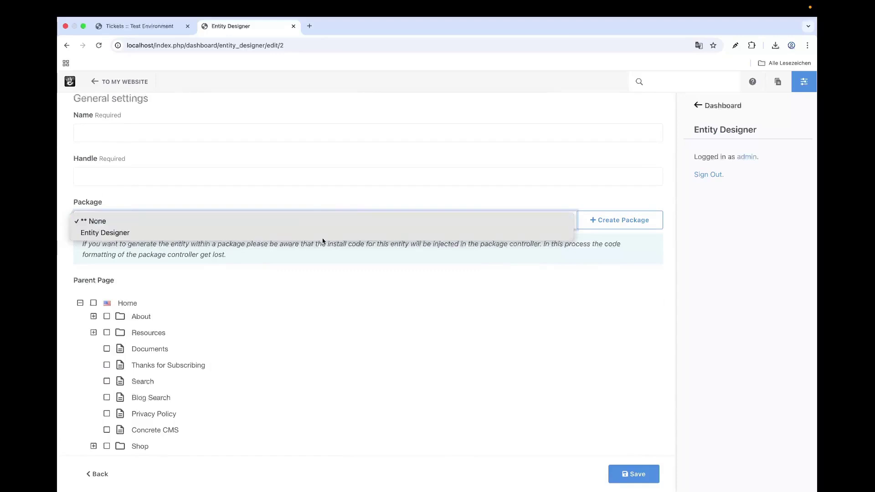
{"action": "left_click", "coordinate": [348, 258]}
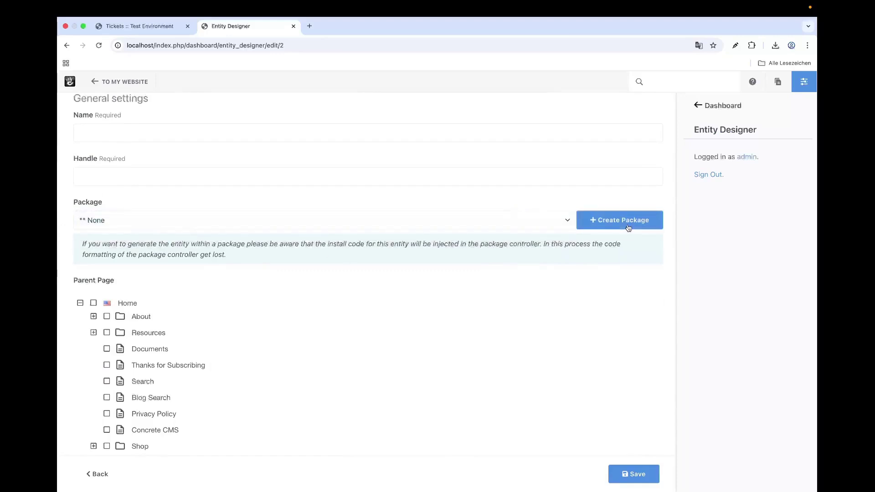
Create a package named "My Package" with a description starting with "Hello"
{"action": "left_click", "coordinate": [600, 220]}
{"action": "left_click", "coordinate": [440, 155]}
{"action": "type", "text": "My Package"}
{"action": "key", "text": "Tab"}
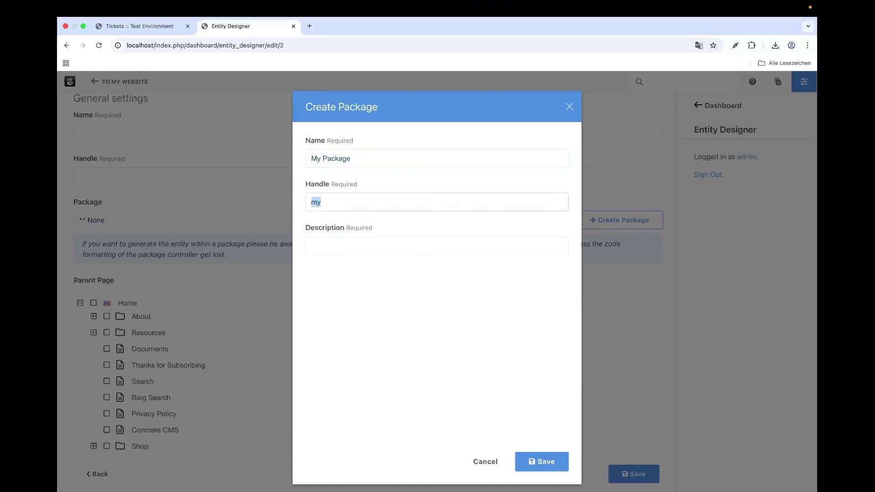
{"action": "key", "text": "Tab"}
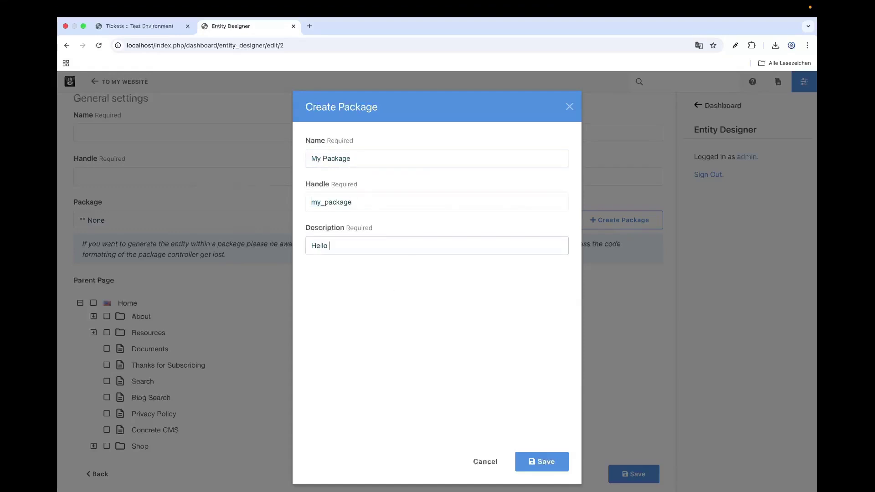
{"action": "left_click", "coordinate": [552, 457]}
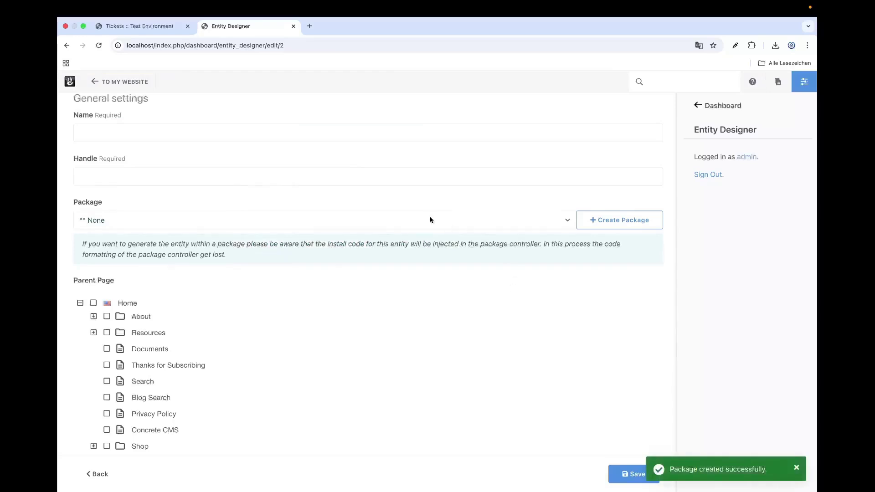
Assign the new entity to the package "My Package"
{"action": "left_click", "coordinate": [430, 220]}
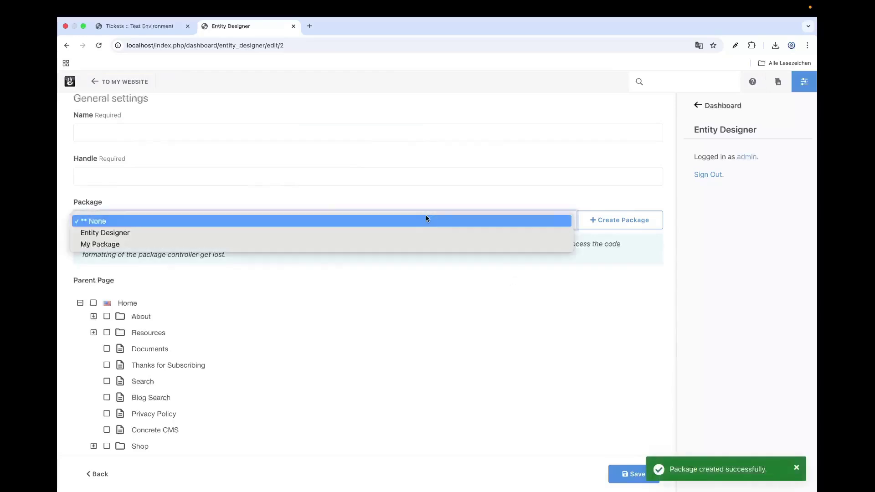
{"action": "left_click", "coordinate": [393, 244]}
{"action": "scroll", "coordinate": [392, 196], "scroll_direction": "up", "scroll_amount": 3}
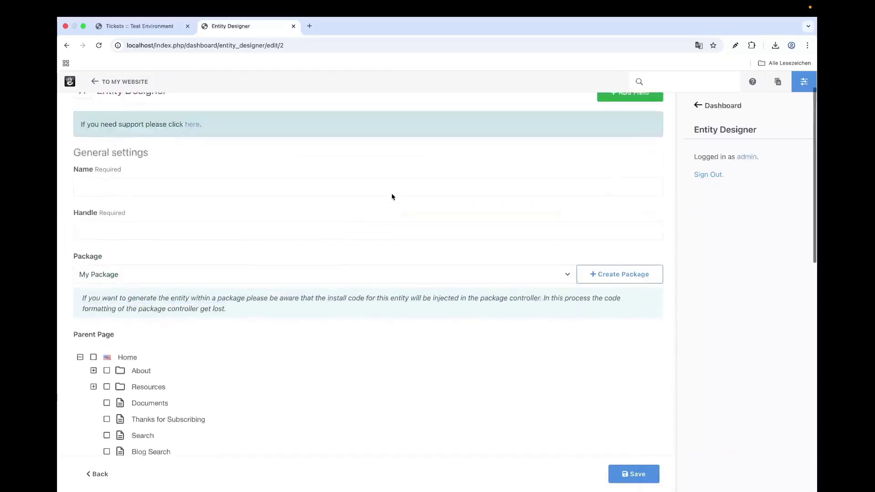
{"action": "left_click", "coordinate": [346, 224]}
{"action": "left_click", "coordinate": [347, 209]}
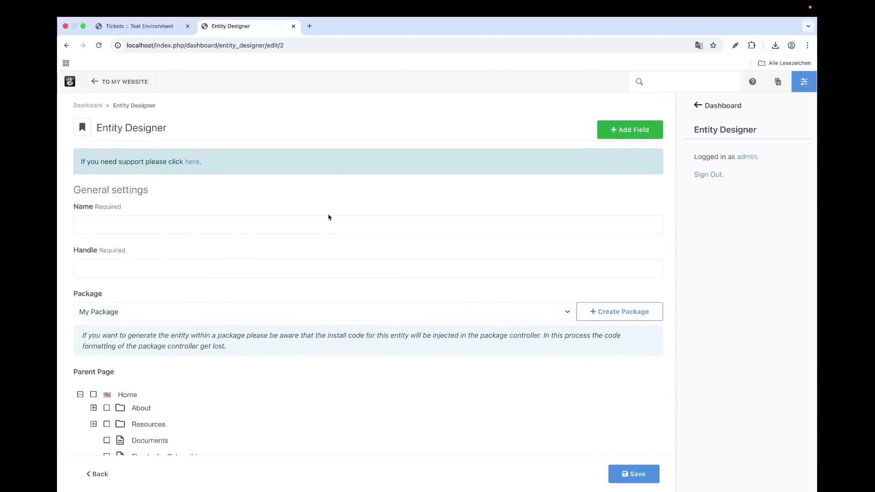
Look over the entity's parent page and display settings, and name the entity "Customers"
{"action": "scroll", "coordinate": [310, 230], "scroll_direction": "down", "scroll_amount": 10}
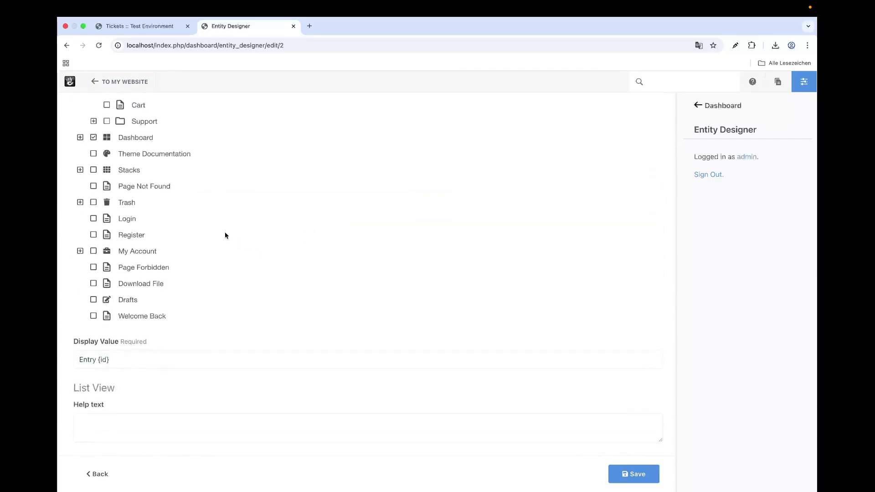
{"action": "scroll", "coordinate": [225, 235], "scroll_direction": "up", "scroll_amount": 10}
{"action": "scroll", "coordinate": [114, 374], "scroll_direction": "down", "scroll_amount": 7}
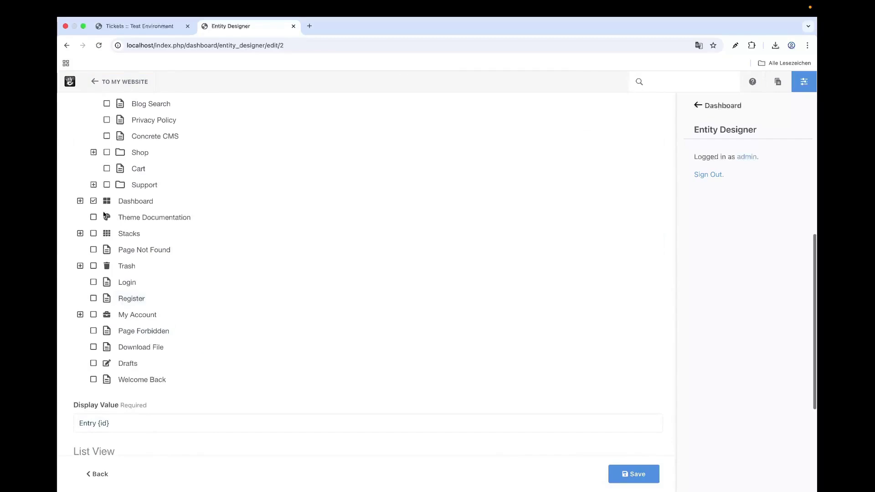
{"action": "scroll", "coordinate": [93, 205], "scroll_direction": "up", "scroll_amount": 10}
{"action": "left_click", "coordinate": [154, 223]}
{"action": "type", "text": "t"}
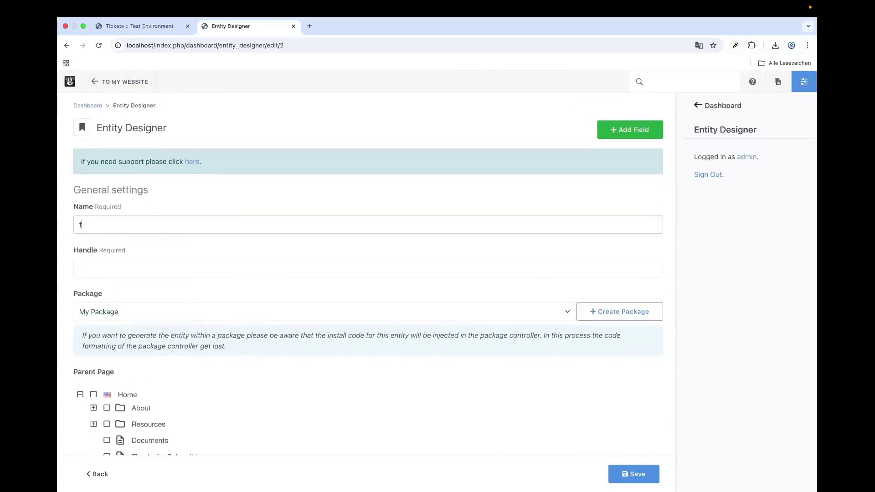
{"action": "key", "text": "BackSpace"}
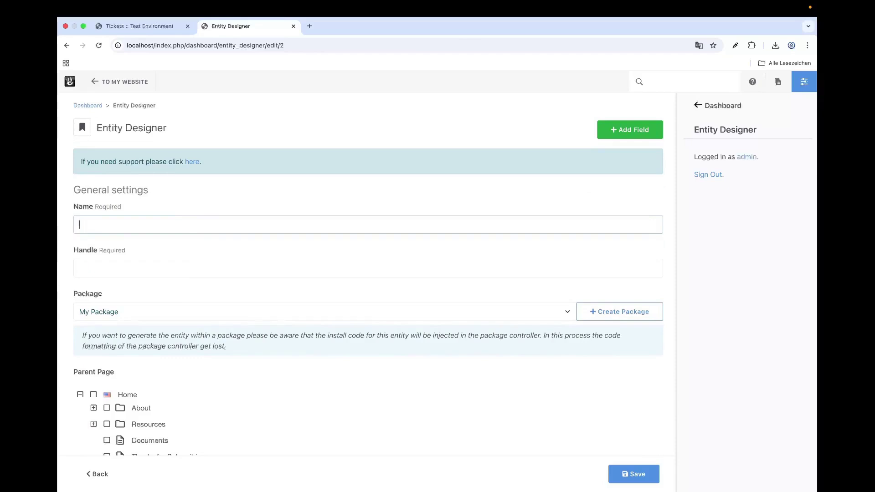
{"action": "type", "text": "Customers"}
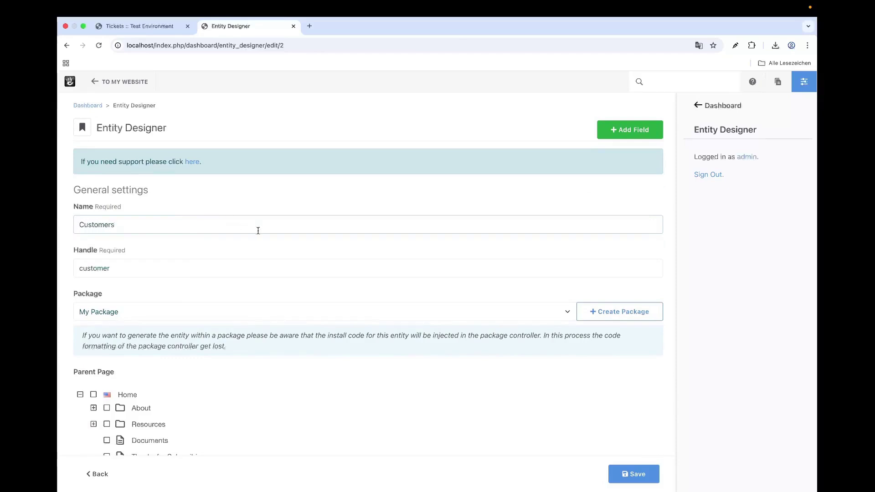
{"action": "scroll", "coordinate": [228, 256], "scroll_direction": "down", "scroll_amount": 1}
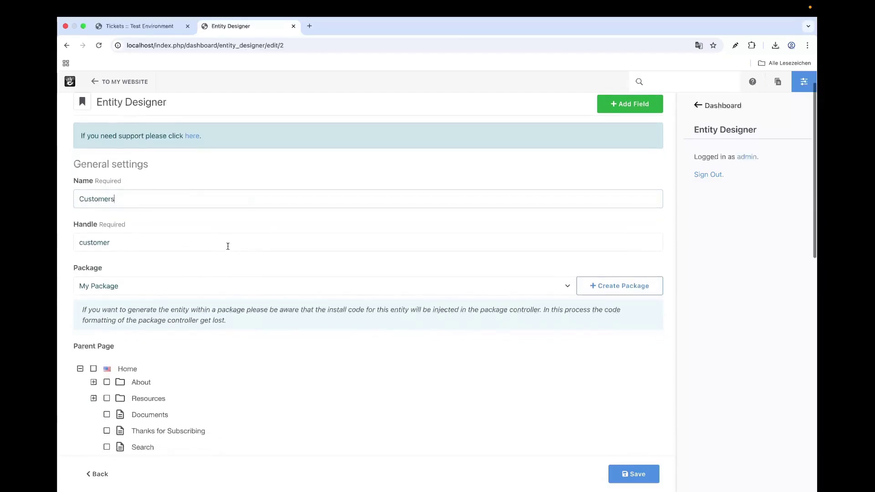
{"action": "key", "text": "Tab"}
{"action": "key", "text": "Tab"}
Enter "Test" as the help text for both the List View and the Detail View
{"action": "scroll", "coordinate": [254, 234], "scroll_direction": "down", "scroll_amount": 15}
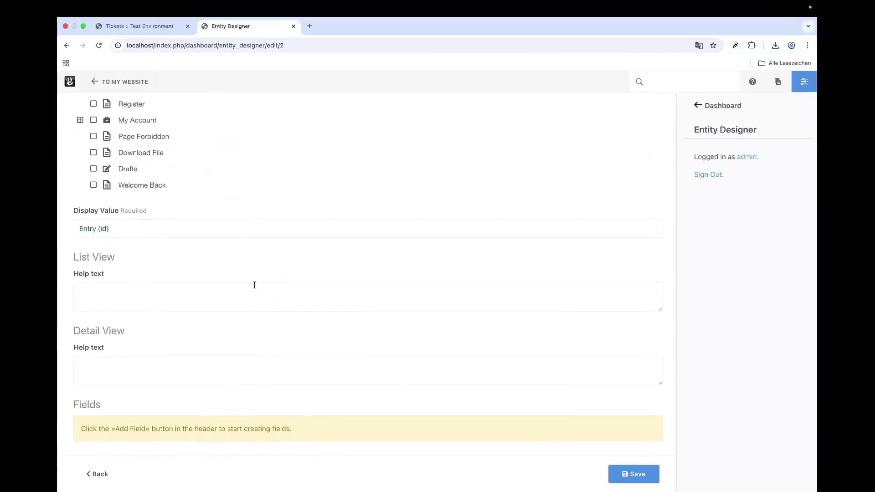
{"action": "left_click", "coordinate": [249, 294]}
{"action": "type", "text": "Test"}
{"action": "key", "text": "Tab"}
{"action": "type", "text": "Test"}
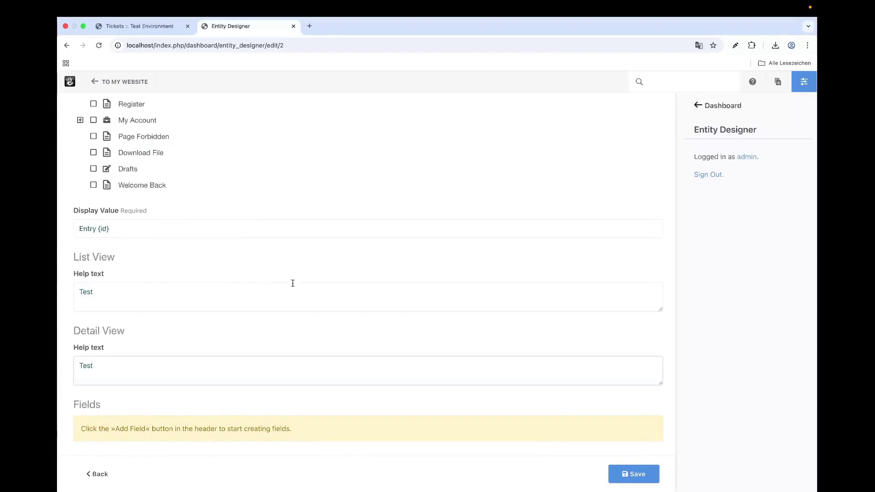
Start a new field of type Text for the Customers entity and label it "First Name"
{"action": "scroll", "coordinate": [410, 246], "scroll_direction": "up", "scroll_amount": 15}
{"action": "left_click", "coordinate": [611, 119]}
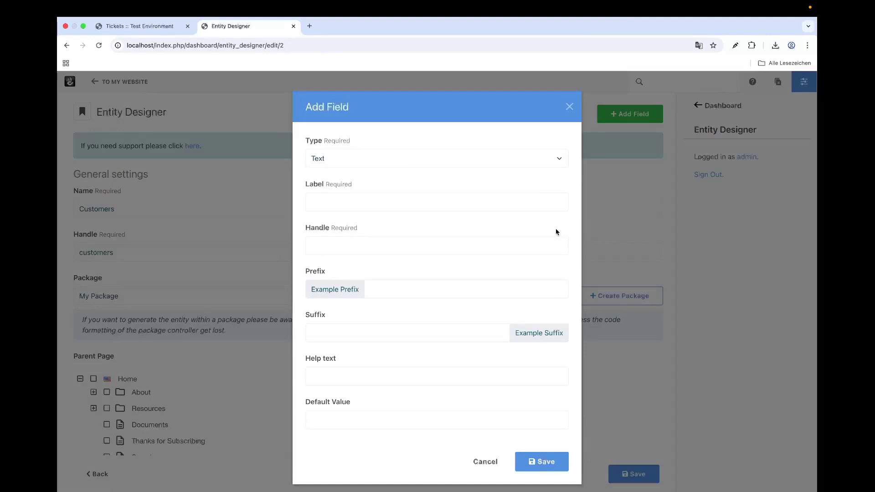
{"action": "left_click", "coordinate": [414, 165]}
{"action": "left_click", "coordinate": [387, 137]}
{"action": "left_click", "coordinate": [363, 194]}
{"action": "type", "text": "First Name"}
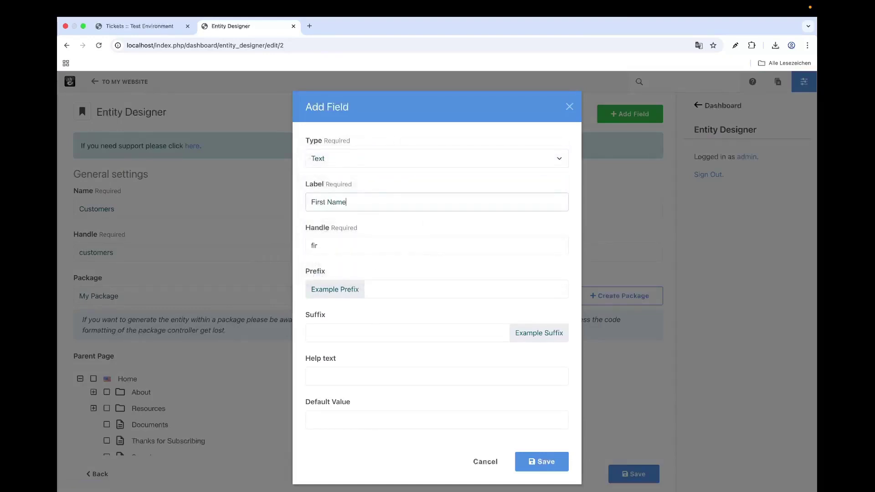
Give the First Name field the help text "Hallo Welt" and placeholder "Lorem ipsum", and save the field
{"action": "scroll", "coordinate": [407, 281], "scroll_direction": "down", "scroll_amount": 5}
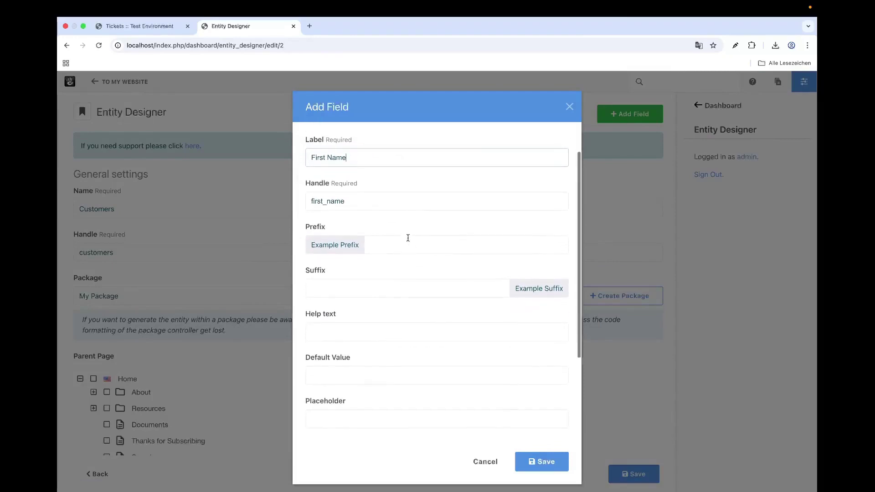
{"action": "scroll", "coordinate": [397, 291], "scroll_direction": "down", "scroll_amount": 2}
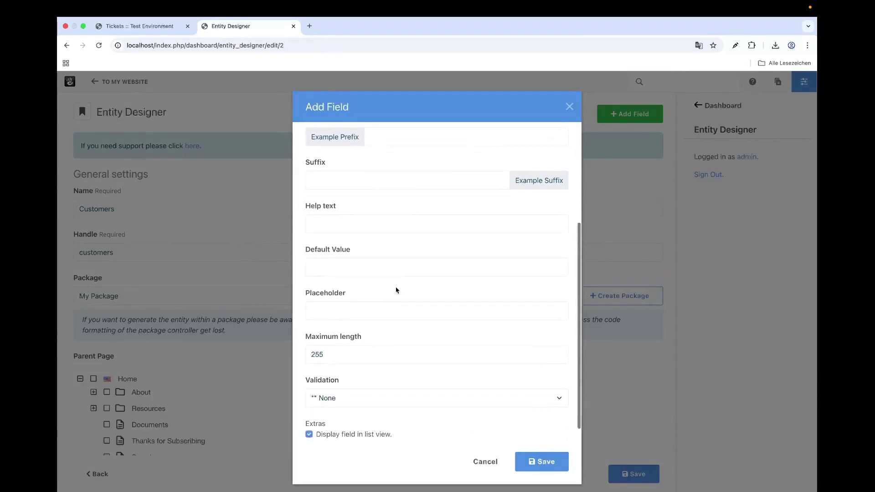
{"action": "left_click", "coordinate": [413, 221]}
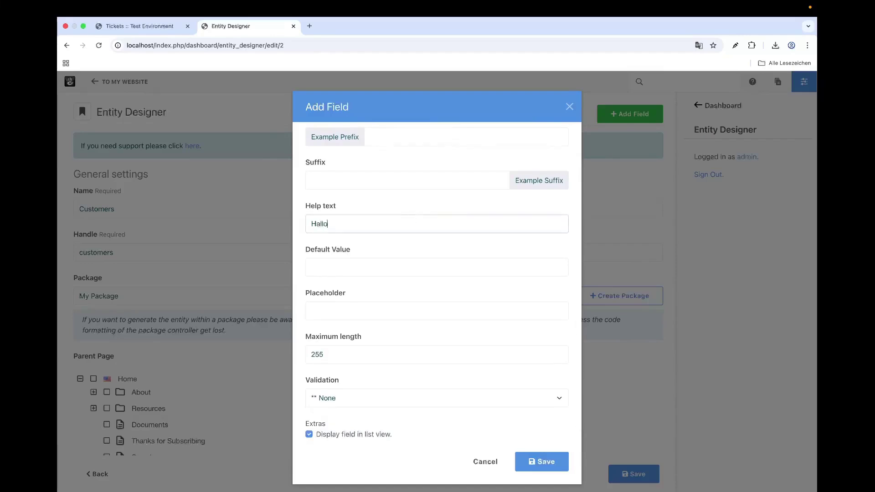
{"action": "key", "text": "Tab"}
{"action": "key", "text": "Tab"}
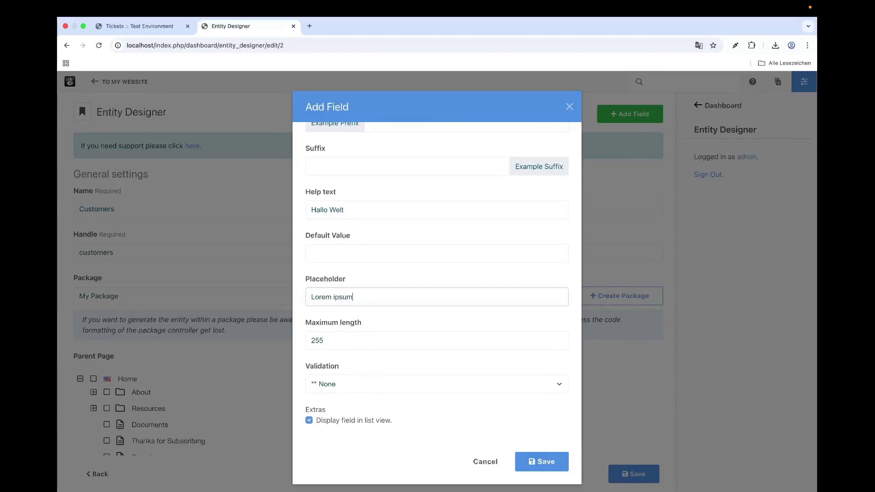
{"action": "left_click", "coordinate": [407, 389]}
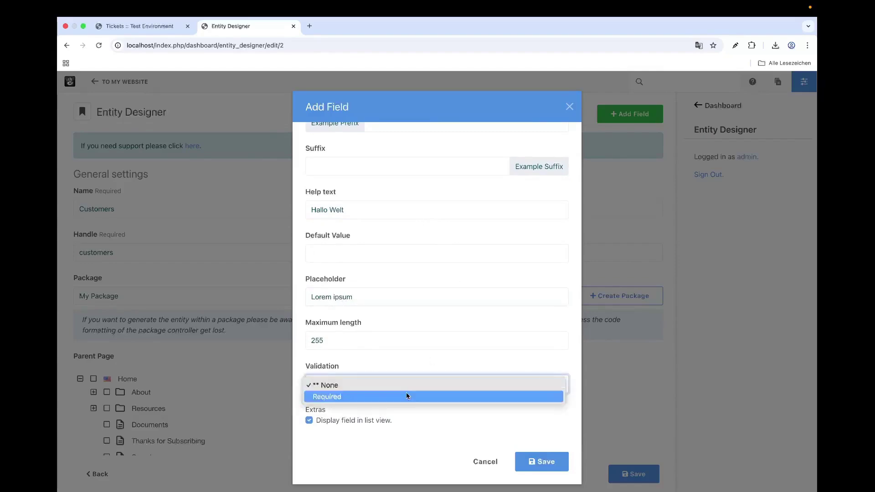
{"action": "left_click", "coordinate": [415, 355]}
{"action": "left_click", "coordinate": [549, 461]}
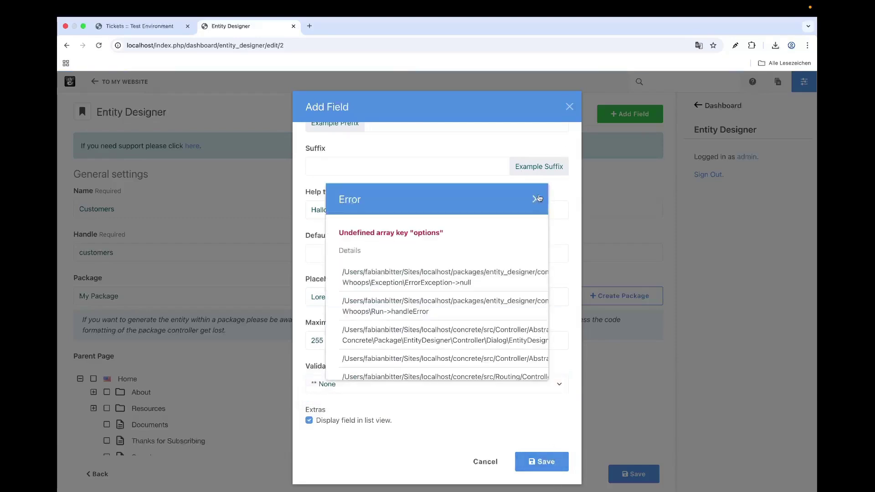
{"action": "left_click", "coordinate": [538, 198]}
{"action": "left_click", "coordinate": [539, 461]}
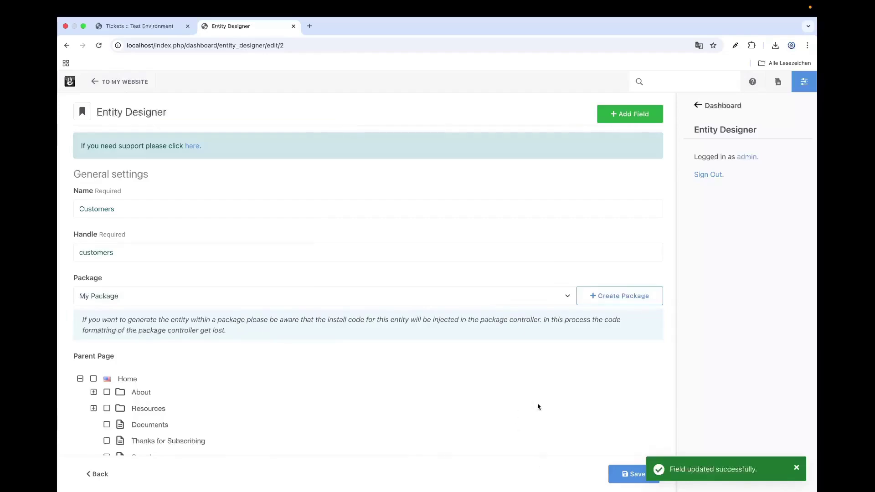
Add and save a second text field labelled "Last Name" for the Customers entity
{"action": "scroll", "coordinate": [538, 407], "scroll_direction": "down", "scroll_amount": 15}
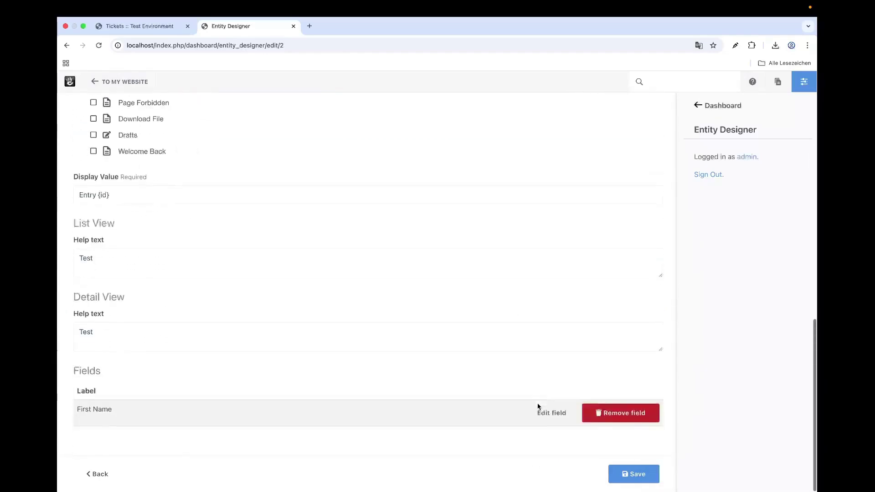
{"action": "scroll", "coordinate": [547, 365], "scroll_direction": "up", "scroll_amount": 15}
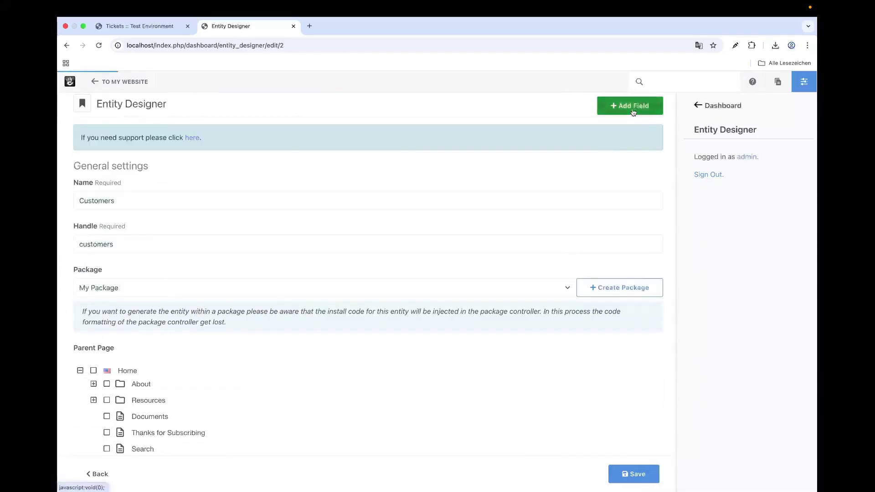
{"action": "left_click", "coordinate": [630, 106]}
{"action": "left_click", "coordinate": [469, 200]}
{"action": "type", "text": "Last Name"}
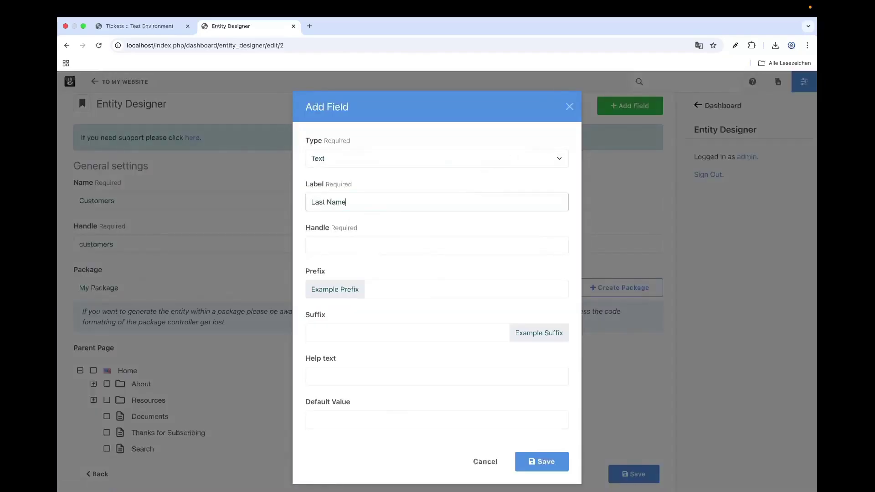
{"action": "key", "text": "Tab"}
{"action": "scroll", "coordinate": [495, 267], "scroll_direction": "down", "scroll_amount": 4}
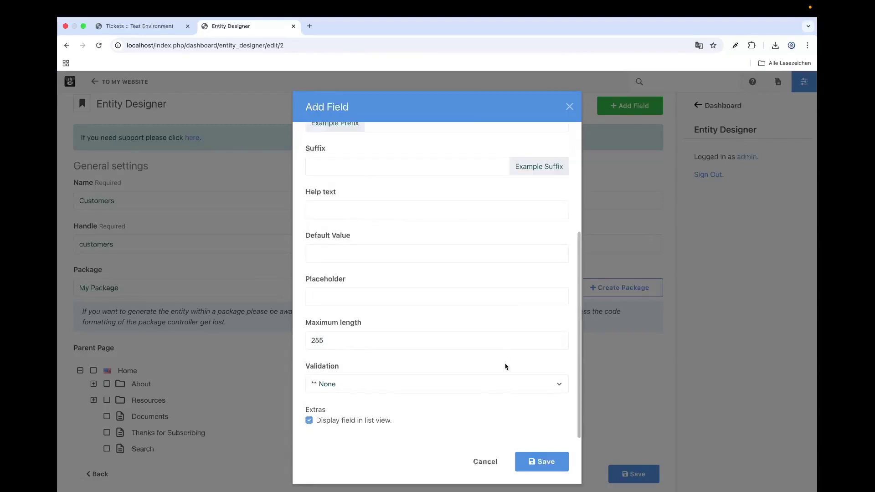
{"action": "left_click", "coordinate": [530, 458]}
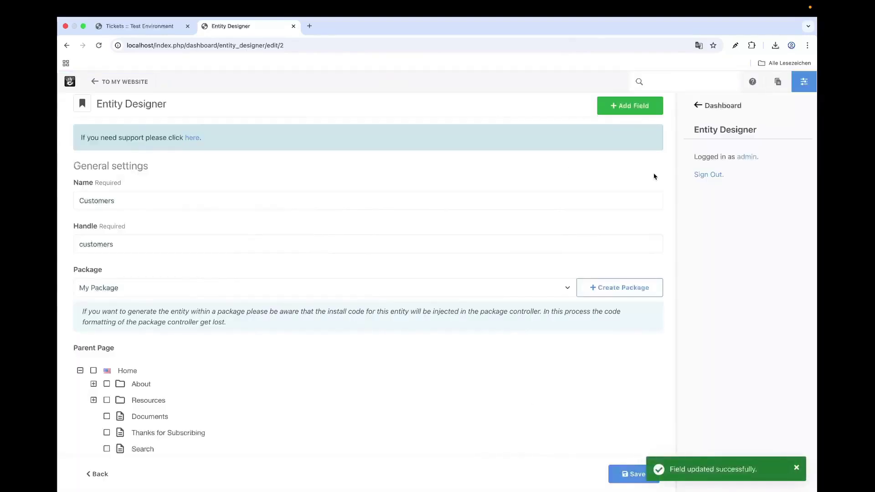
Save the Customers entity and confirm the regeneration of its files and database schema
{"action": "scroll", "coordinate": [583, 221], "scroll_direction": "down", "scroll_amount": 15}
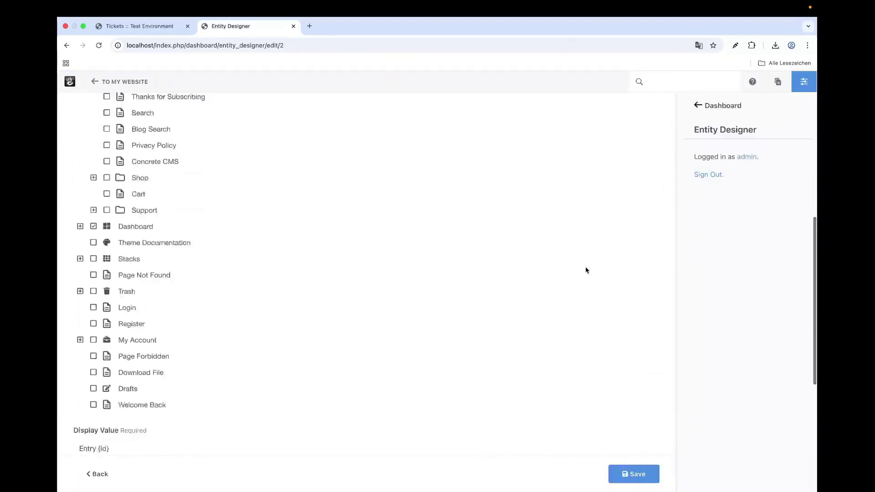
{"action": "left_click", "coordinate": [639, 473]}
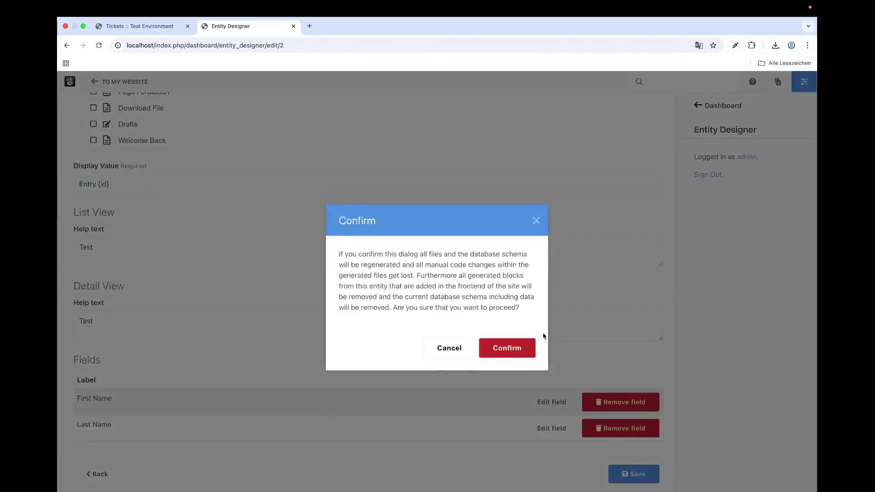
{"action": "left_click", "coordinate": [502, 341]}
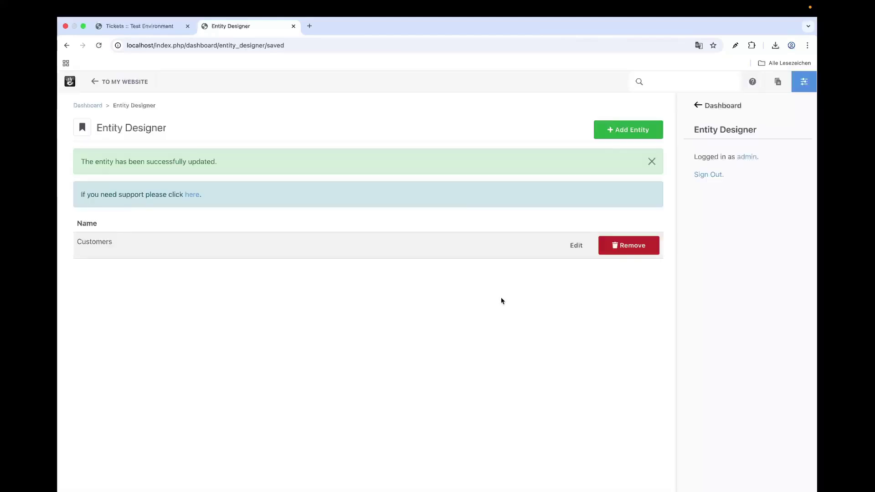
Open the Customers dashboard page and review the column, sorting and result-count options of the advanced search
{"action": "left_click", "coordinate": [696, 104]}
{"action": "left_click", "coordinate": [736, 474]}
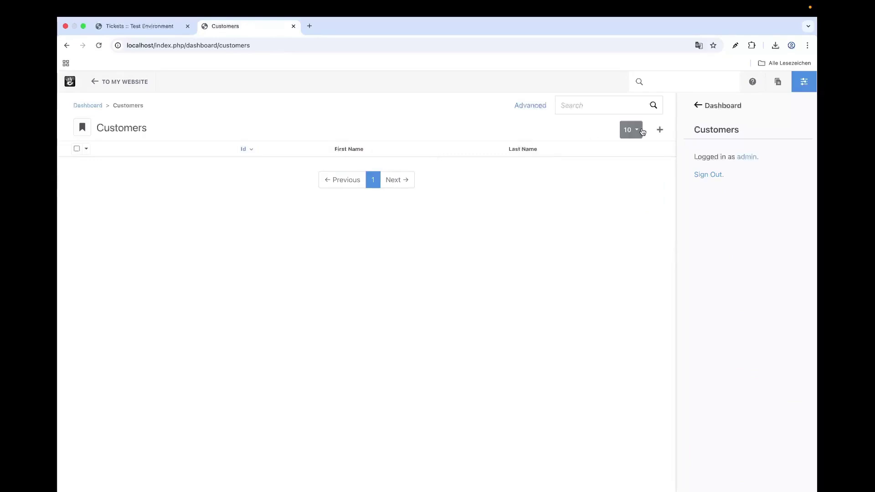
{"action": "left_click", "coordinate": [528, 109]}
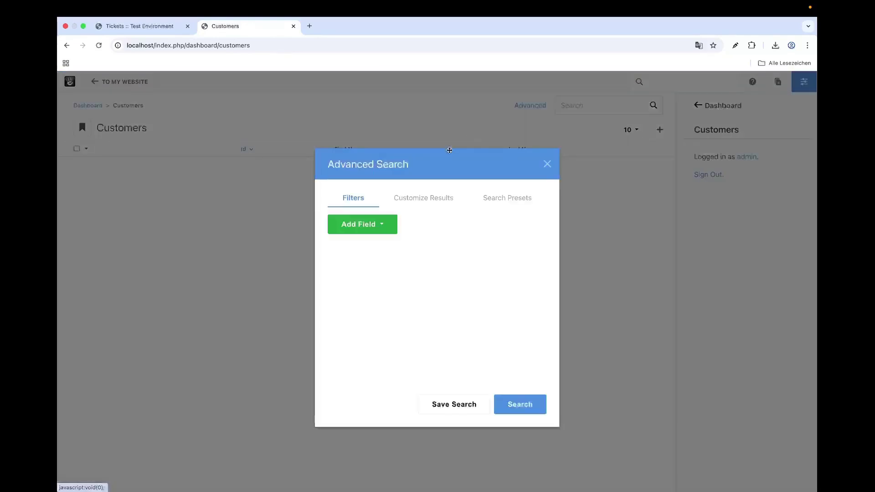
{"action": "left_click", "coordinate": [430, 197]}
{"action": "scroll", "coordinate": [385, 313], "scroll_direction": "down", "scroll_amount": 10}
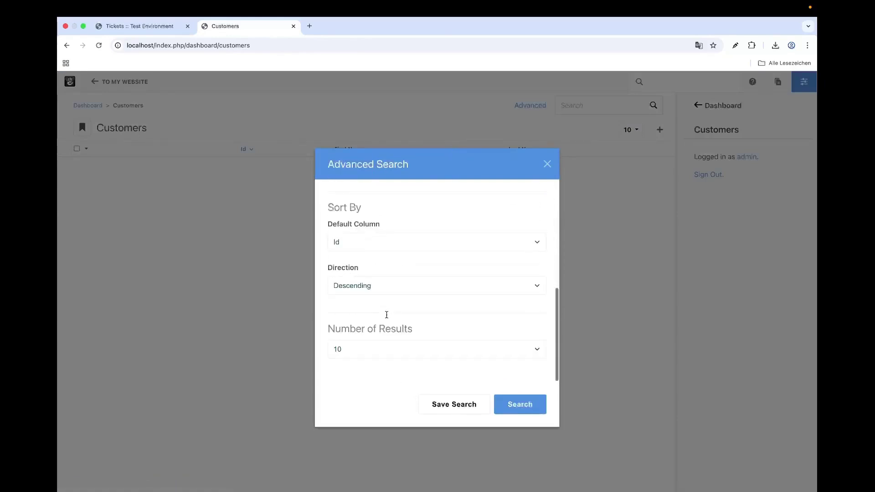
{"action": "scroll", "coordinate": [466, 255], "scroll_direction": "up", "scroll_amount": 10}
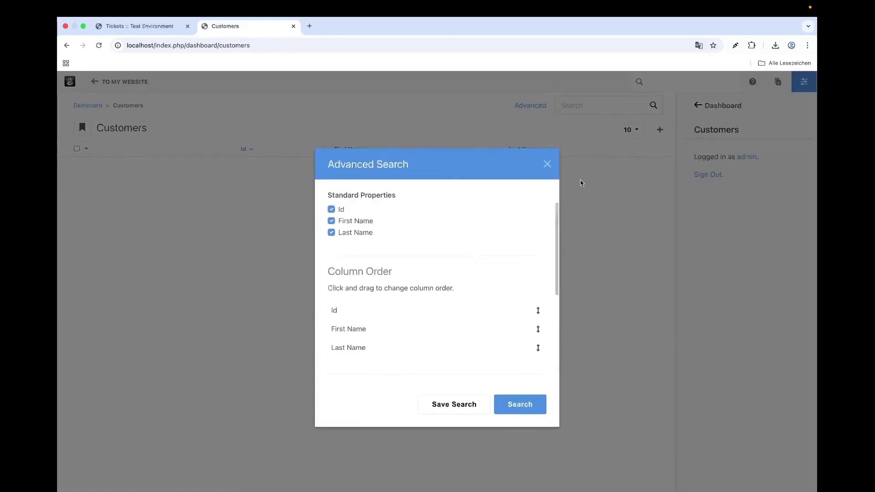
{"action": "left_click", "coordinate": [546, 164]}
Search the customer entries for "fd"
{"action": "left_click", "coordinate": [591, 109]}
{"action": "type", "text": "fd"}
{"action": "key", "text": "Return"}
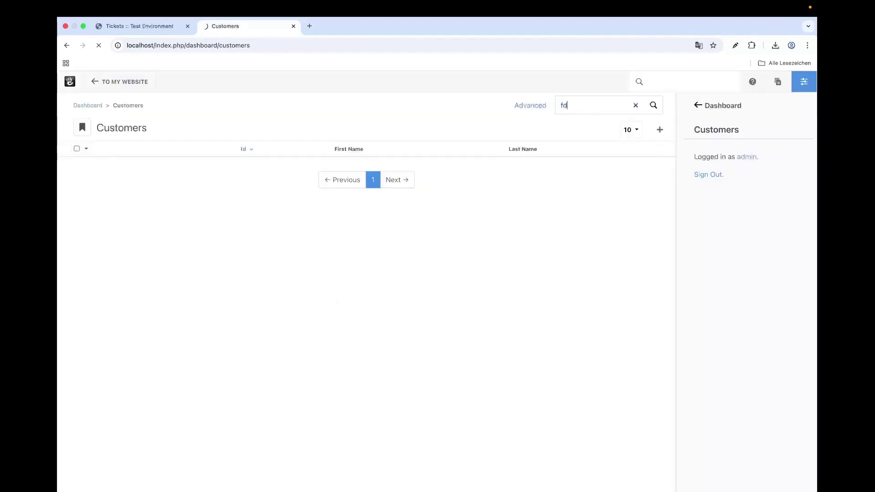
Add a customer entry with First Name "Test" and Last Name "TEst", save it, and return to the form to save it again
{"action": "left_click", "coordinate": [659, 131]}
{"action": "left_click", "coordinate": [418, 170]}
{"action": "type", "text": "Test"}
{"action": "key", "text": "Tab"}
{"action": "type", "text": "TEs"}
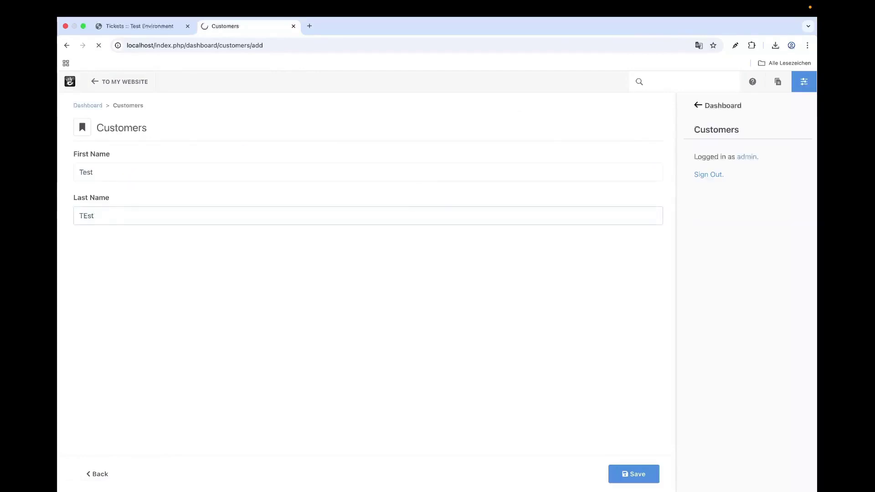
{"action": "key", "text": "super+Left"}
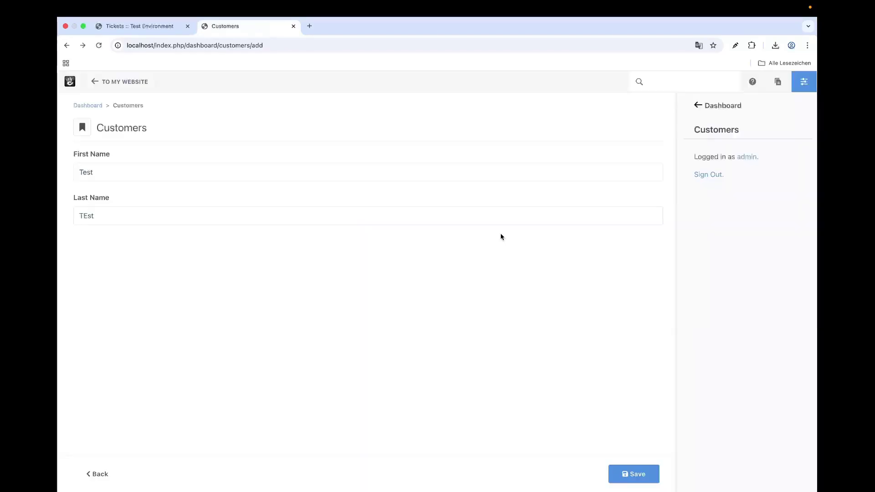
{"action": "key", "text": "Return"}
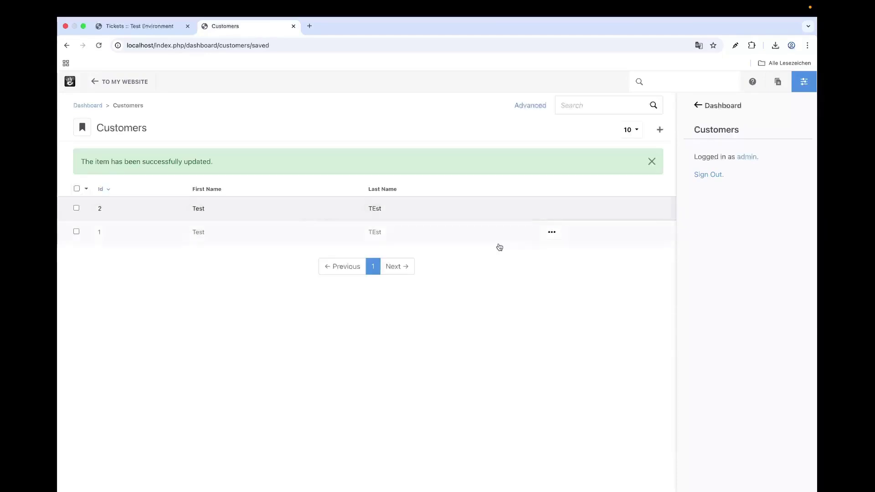
Open the customer entry with Id 2 for editing, return to the list without changes, and remove that entry
{"action": "left_click", "coordinate": [551, 208]}
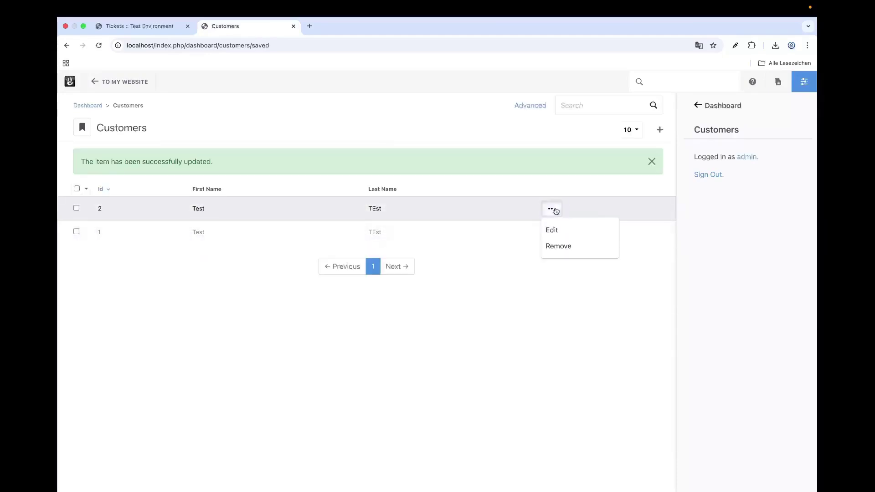
{"action": "left_click", "coordinate": [561, 236]}
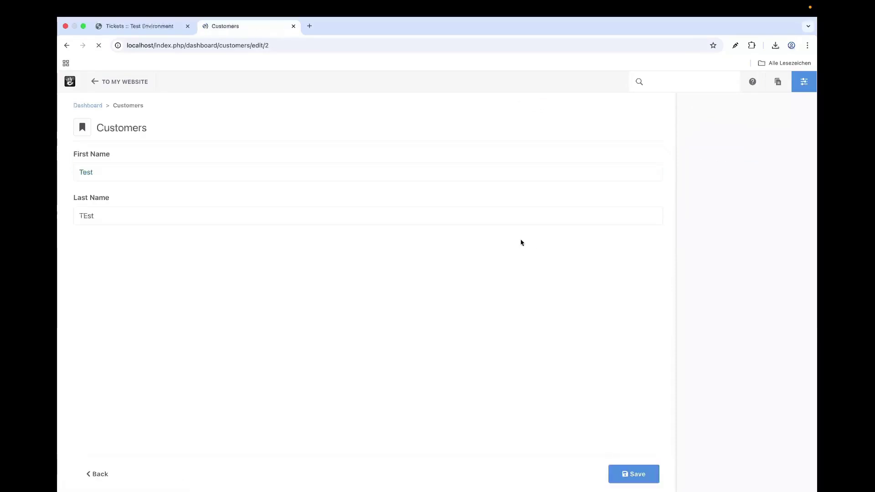
{"action": "scroll", "coordinate": [523, 244], "scroll_direction": "left", "scroll_amount": 5}
{"action": "left_click", "coordinate": [551, 208]}
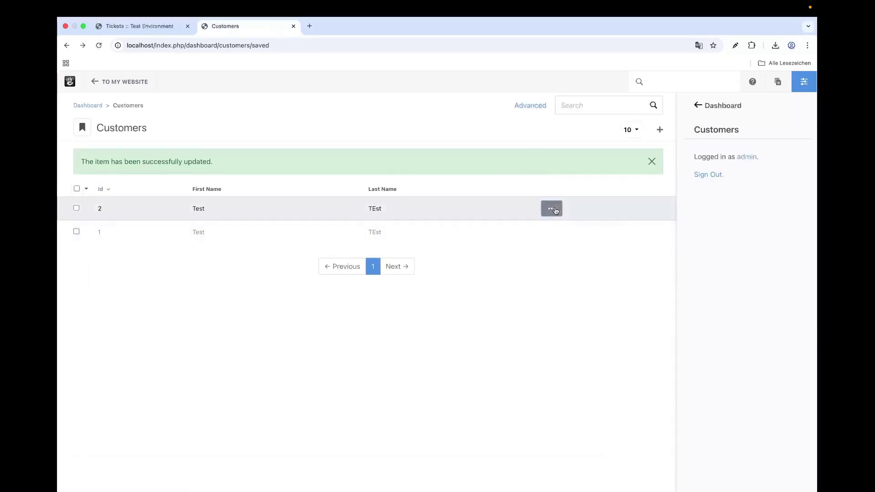
{"action": "left_click", "coordinate": [558, 247]}
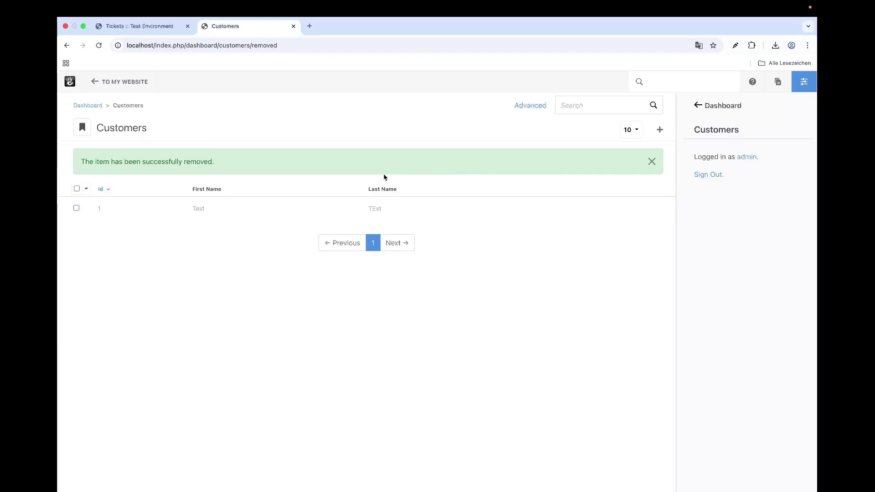
Switch to the code editor, close customers.php, and view the package's main controller.php
{"action": "key", "text": "ctrl+Left"}
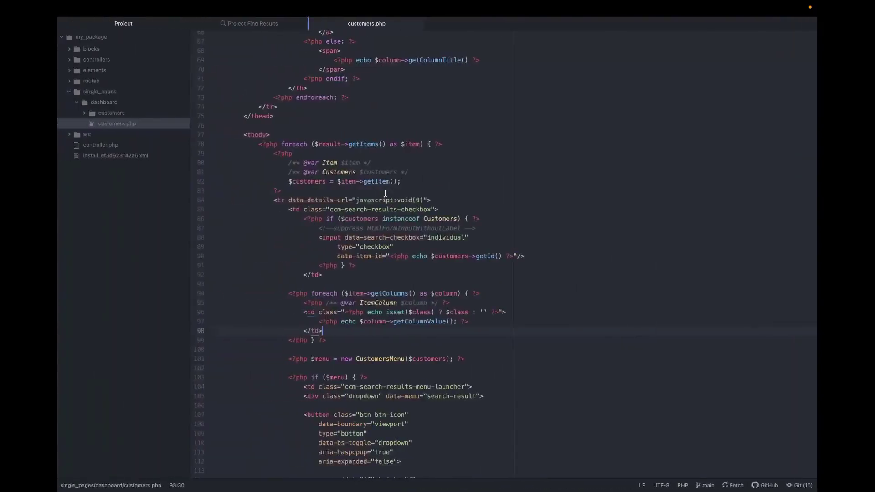
{"action": "key", "text": "super+w"}
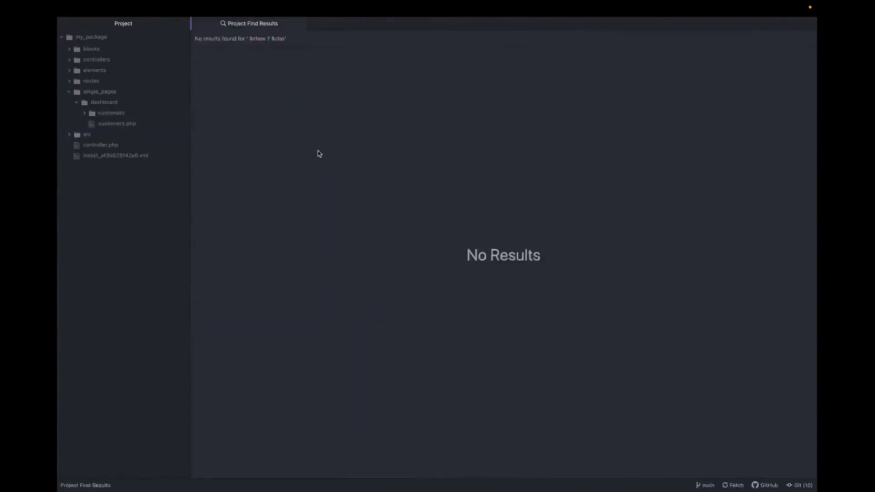
{"action": "left_click", "coordinate": [136, 146]}
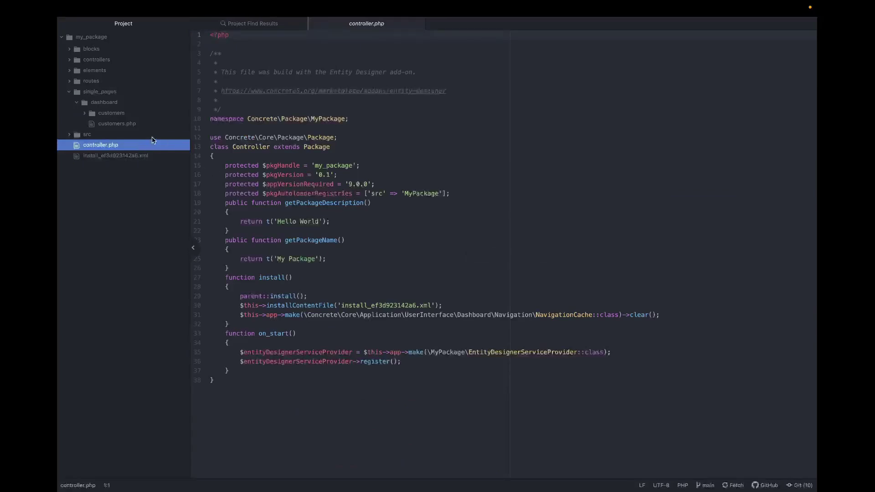
Expand the package's src folder with its Routing, Search, Entity and Entity/Search subfolders
{"action": "left_click", "coordinate": [136, 135]}
{"action": "left_click", "coordinate": [135, 157]}
{"action": "left_click", "coordinate": [123, 176]}
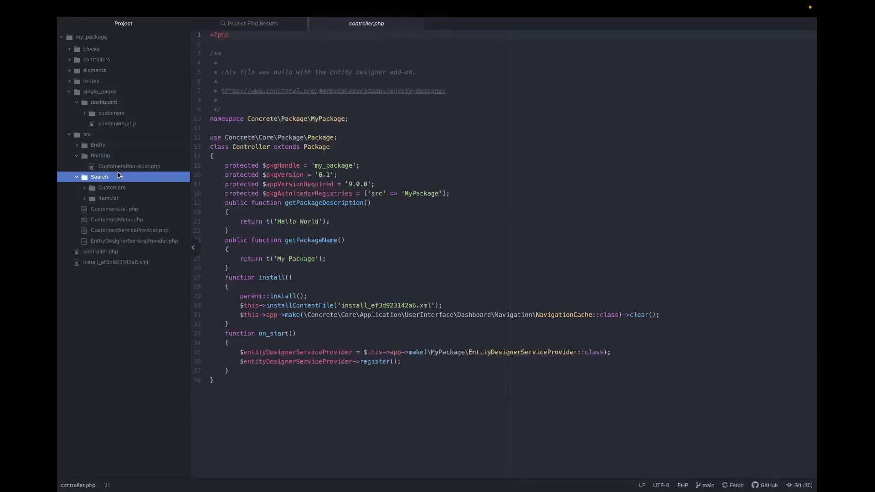
{"action": "left_click", "coordinate": [122, 146]}
{"action": "left_click", "coordinate": [109, 155]}
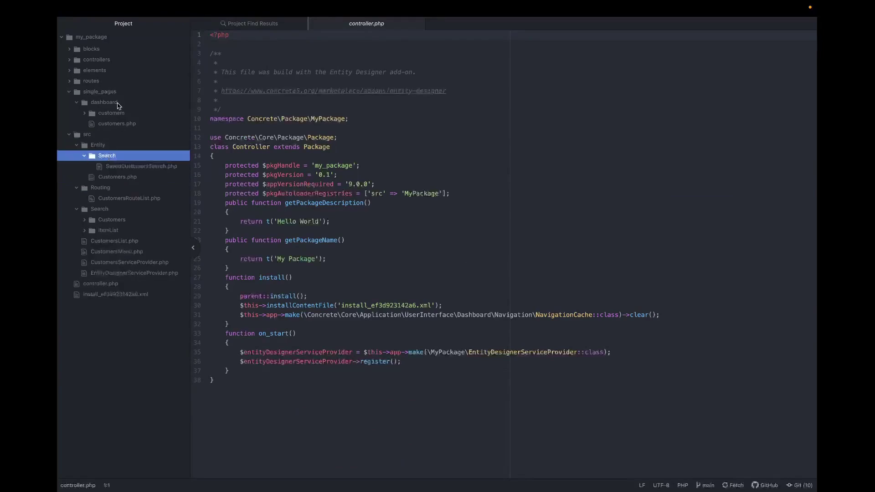
Expand the single_pages/dashboard/customers, routes, elements, controllers and blocks folders of my_package
{"action": "left_click", "coordinate": [118, 112]}
{"action": "left_click", "coordinate": [105, 81]}
{"action": "left_click", "coordinate": [107, 70]}
{"action": "left_click", "coordinate": [105, 59]}
{"action": "left_click", "coordinate": [104, 49]}
Examine the controller.php, db.xml, edit.php and view.php files of the customers_detail block
{"action": "left_click", "coordinate": [108, 60]}
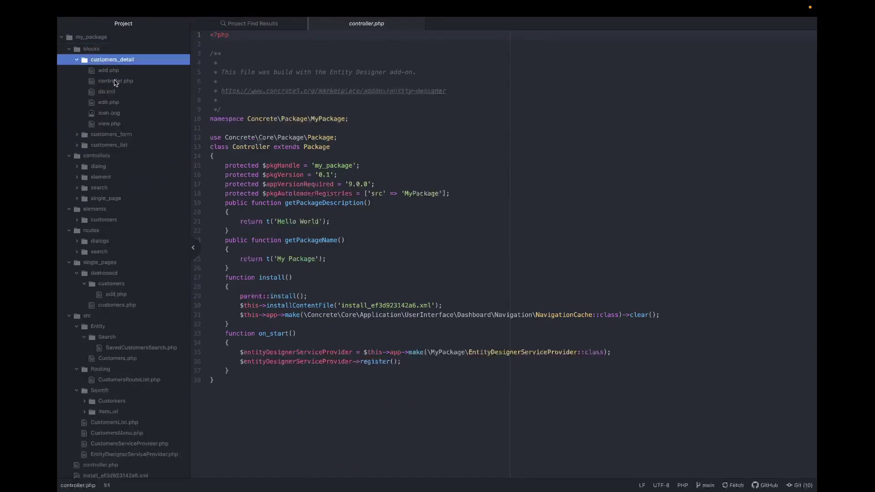
{"action": "left_click", "coordinate": [115, 80]}
{"action": "scroll", "coordinate": [310, 178], "scroll_direction": "down", "scroll_amount": 10}
{"action": "left_click", "coordinate": [106, 91]}
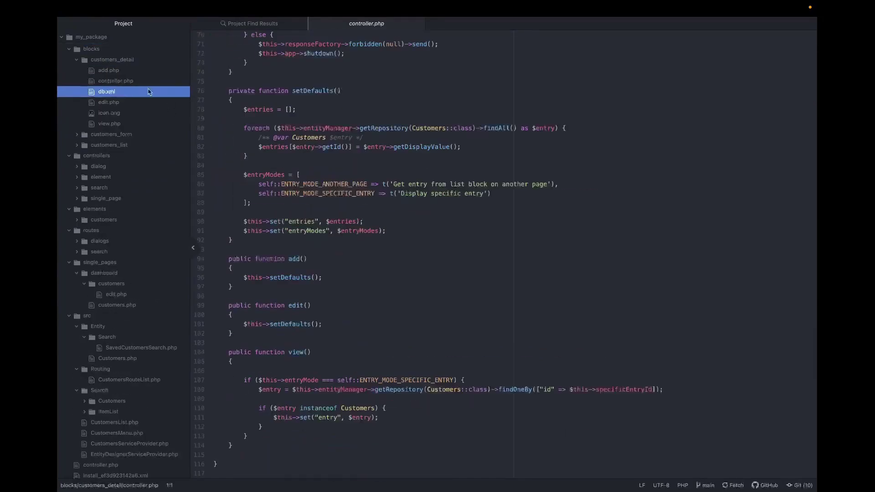
{"action": "left_click", "coordinate": [127, 103]}
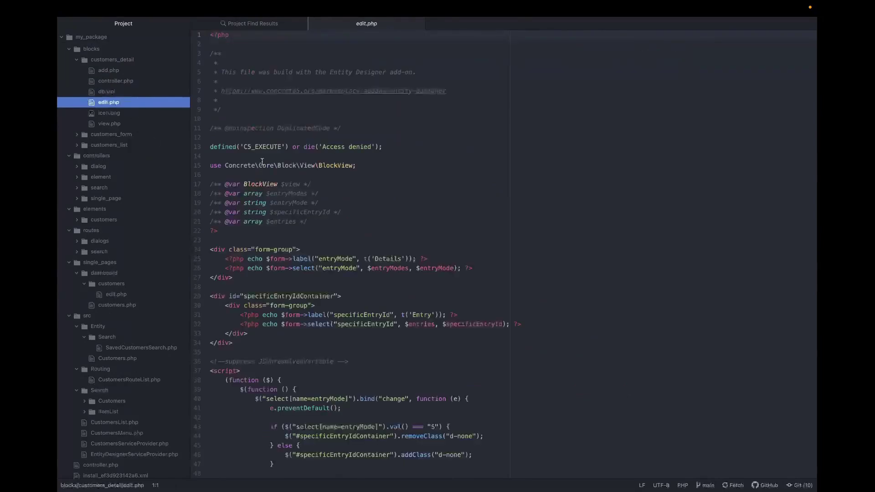
{"action": "left_click", "coordinate": [144, 124]}
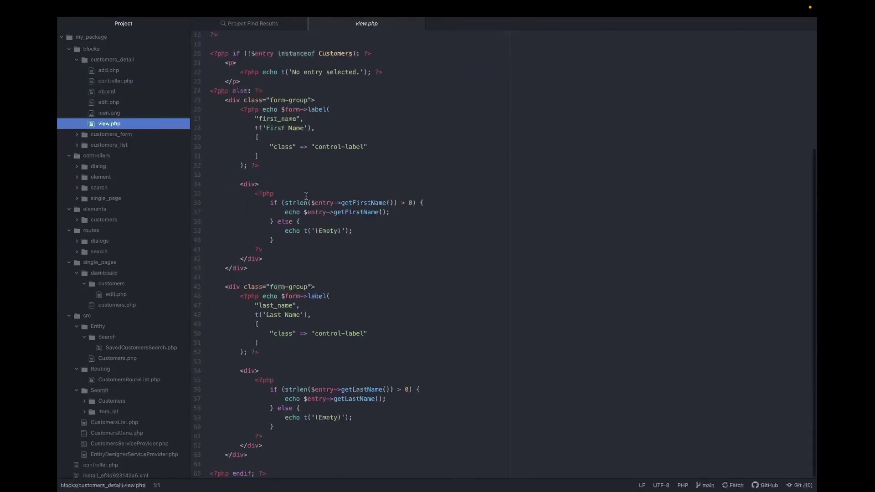
Examine the controller.php, add.php, db.xml and edit.php files of the customers_form block, and expand the customers_list block folder
{"action": "left_click", "coordinate": [133, 137]}
{"action": "left_click", "coordinate": [132, 155]}
{"action": "left_click", "coordinate": [129, 146]}
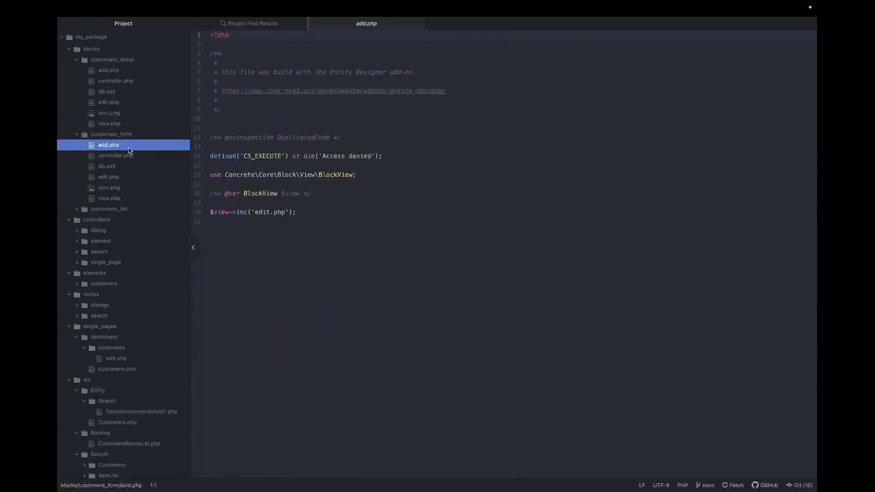
{"action": "left_click", "coordinate": [123, 166]}
{"action": "left_click", "coordinate": [123, 177]}
{"action": "left_click", "coordinate": [117, 208]}
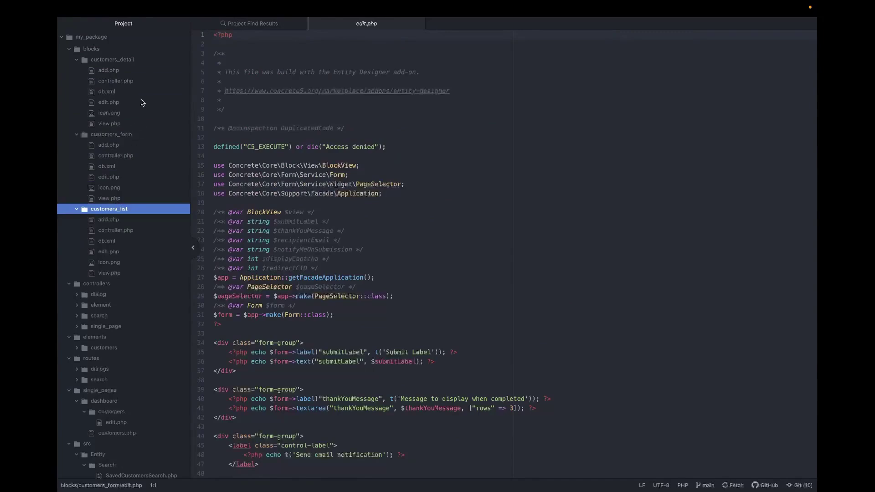
Examine advanced_search.php and the preset files delete.php and edit.php in controllers/dialog/customers
{"action": "scroll", "coordinate": [126, 246], "scroll_direction": "down", "scroll_amount": 5}
{"action": "left_click", "coordinate": [113, 164]}
{"action": "left_click", "coordinate": [117, 174]}
{"action": "left_click", "coordinate": [130, 195]}
{"action": "left_click", "coordinate": [117, 185]}
{"action": "left_click", "coordinate": [132, 195]}
{"action": "left_click", "coordinate": [123, 206]}
Examine the header controllers menu.php and search.php in controllers/element/customers/header
{"action": "scroll", "coordinate": [132, 207], "scroll_direction": "down", "scroll_amount": 2}
{"action": "left_click", "coordinate": [122, 175]}
{"action": "left_click", "coordinate": [122, 186]}
{"action": "left_click", "coordinate": [127, 197]}
{"action": "left_click", "coordinate": [132, 208]}
{"action": "left_click", "coordinate": [132, 217]}
Examine the generated route definitions in routes/dialogs/customers.php and routes/search/customers.php
{"action": "scroll", "coordinate": [132, 221], "scroll_direction": "down", "scroll_amount": 2}
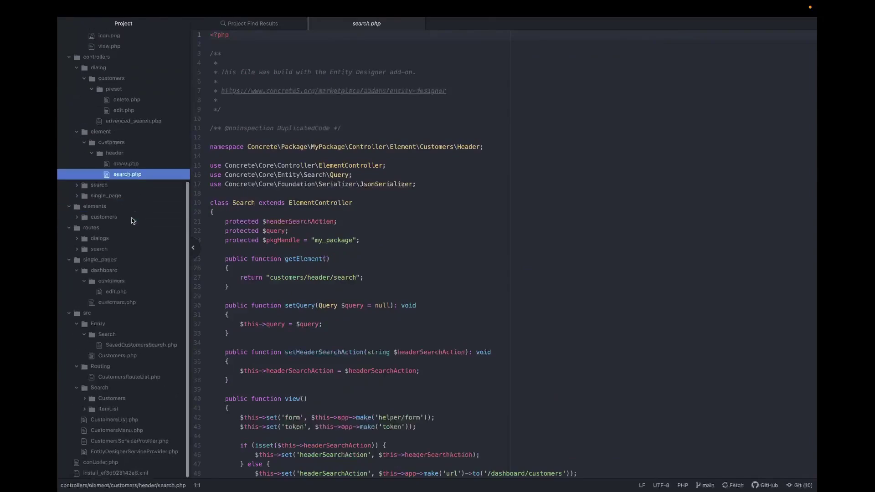
{"action": "left_click", "coordinate": [110, 227]}
{"action": "left_click", "coordinate": [105, 251]}
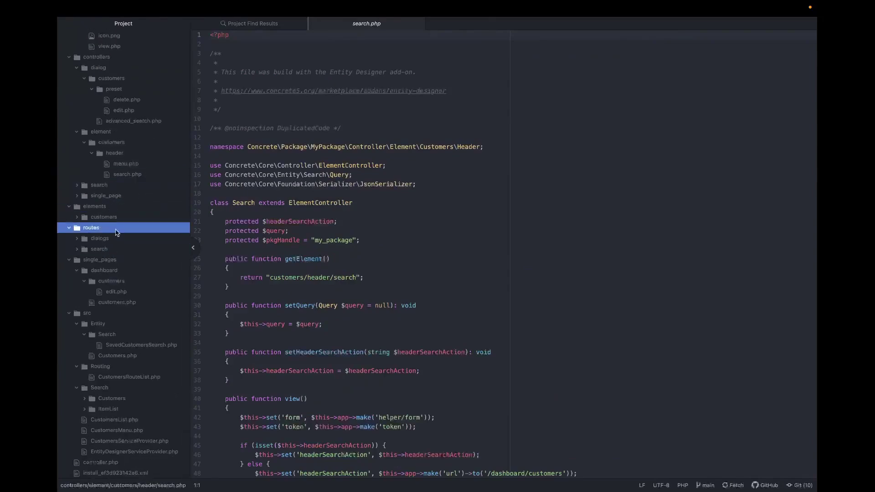
{"action": "left_click", "coordinate": [114, 239]}
{"action": "left_click", "coordinate": [114, 250]}
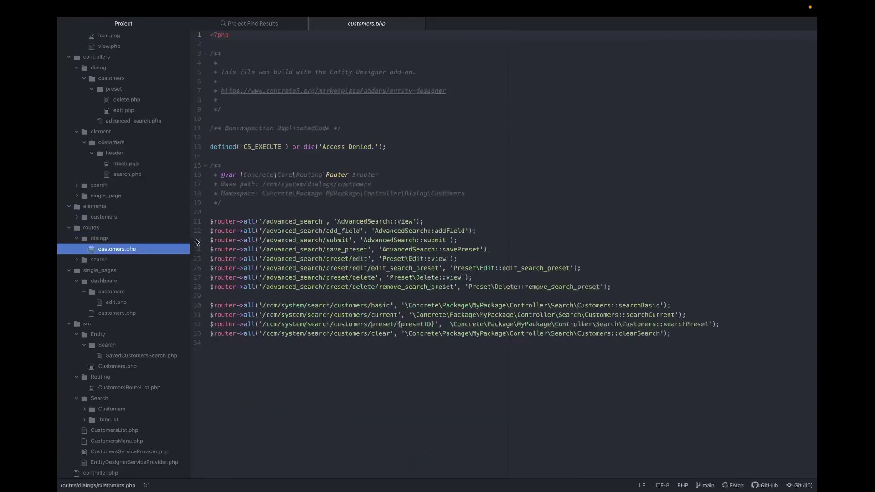
{"action": "left_click", "coordinate": [154, 270]}
{"action": "left_click", "coordinate": [114, 292]}
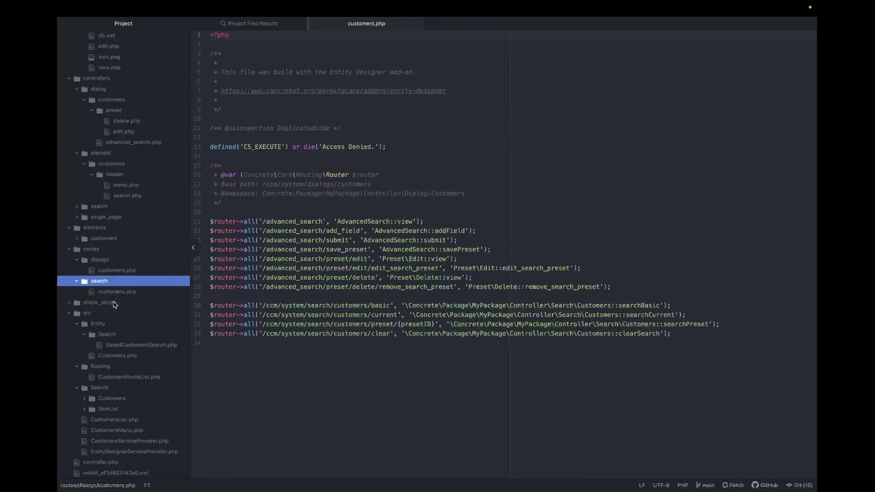
{"action": "left_click", "coordinate": [117, 292]}
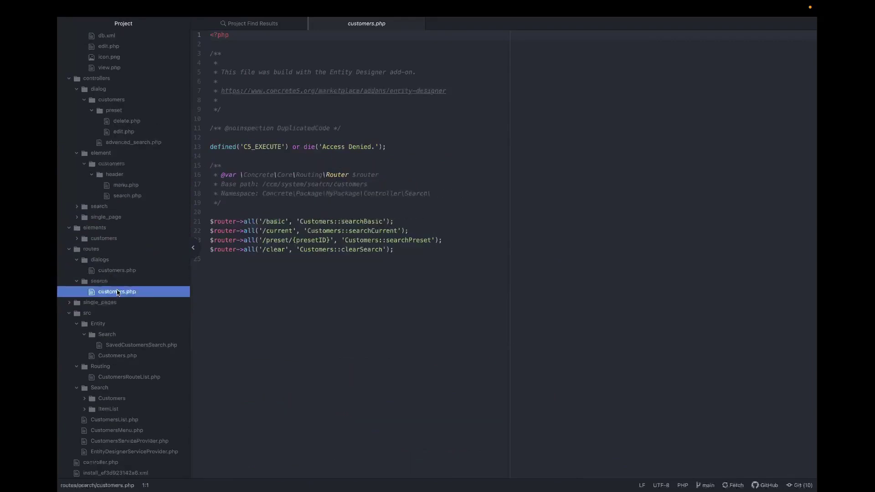
Examine edit.php and customers.php under single_pages/dashboard, and open SavedCustomersSearch.php from src/Entity/Search
{"action": "left_click", "coordinate": [93, 302]}
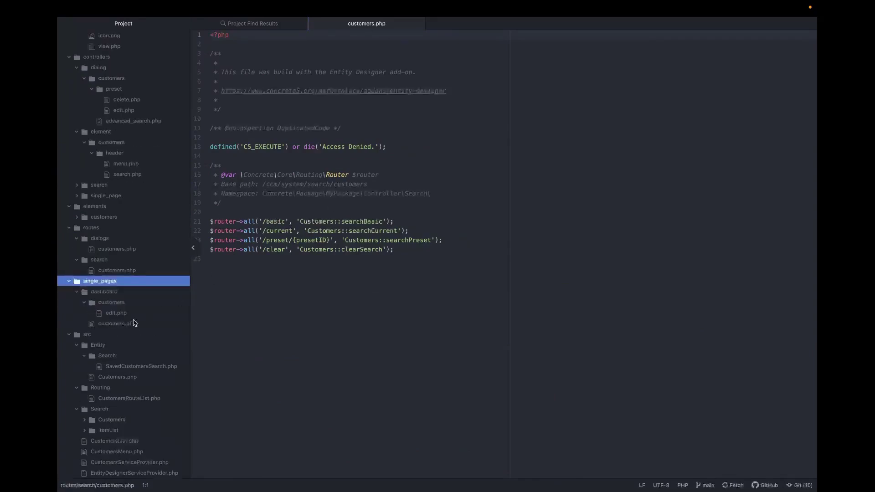
{"action": "left_click", "coordinate": [116, 313]}
{"action": "scroll", "coordinate": [317, 329], "scroll_direction": "down", "scroll_amount": 10}
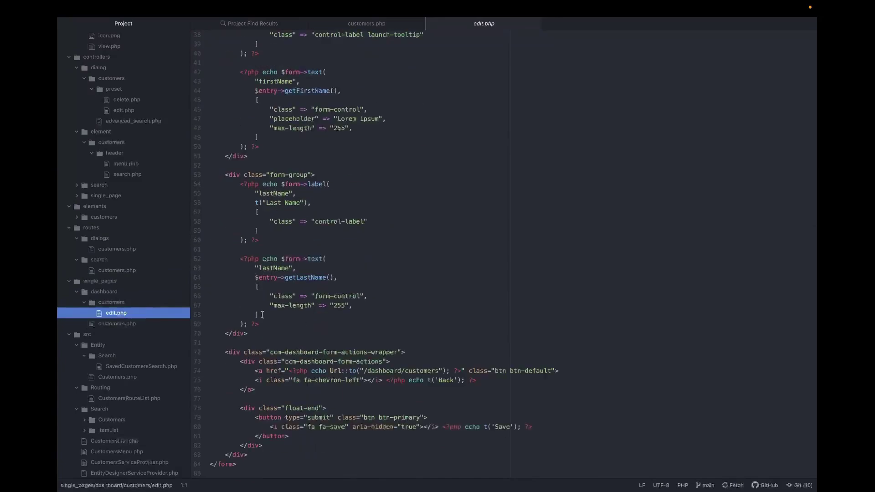
{"action": "left_click", "coordinate": [117, 324]}
{"action": "scroll", "coordinate": [292, 287], "scroll_direction": "down", "scroll_amount": 20}
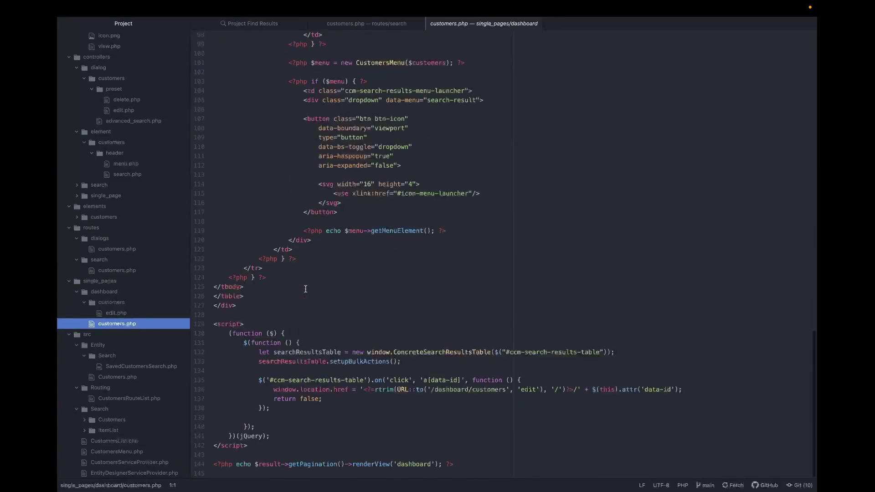
{"action": "left_click", "coordinate": [133, 366]}
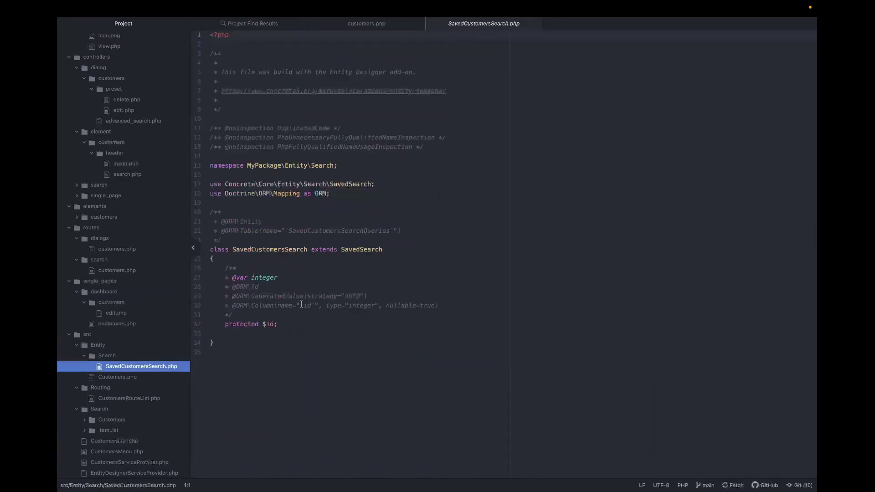
Examine the Customers.php entity class and the route list class CustomersRouteList.php under src
{"action": "left_click", "coordinate": [130, 377]}
{"action": "scroll", "coordinate": [289, 313], "scroll_direction": "down", "scroll_amount": 15}
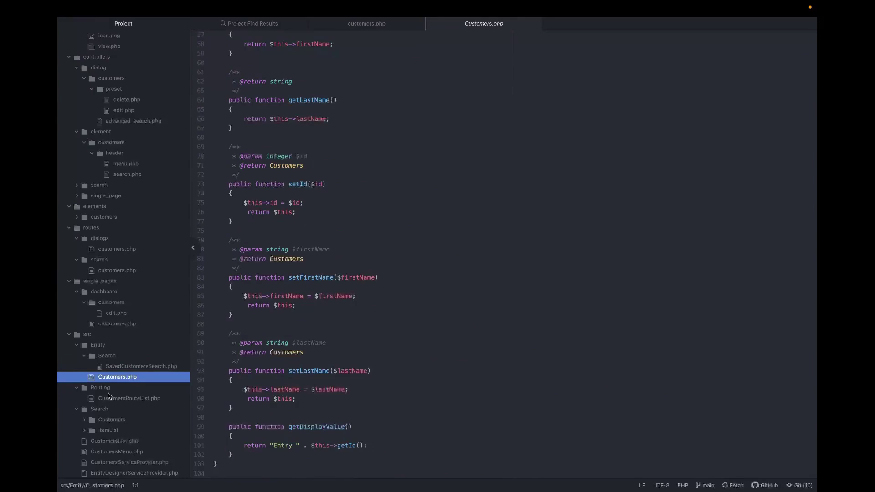
{"action": "left_click", "coordinate": [130, 398]}
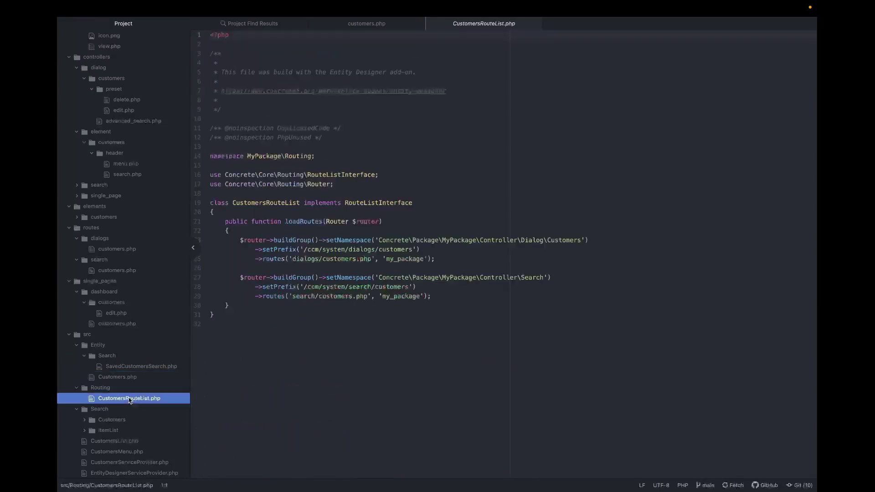
Examine SearchProvider.php in src/Search/Customers and the Item.php, ItemColumn.php and Result.php classes in its Result folder
{"action": "left_click", "coordinate": [106, 420]}
{"action": "scroll", "coordinate": [109, 410], "scroll_direction": "down", "scroll_amount": 3}
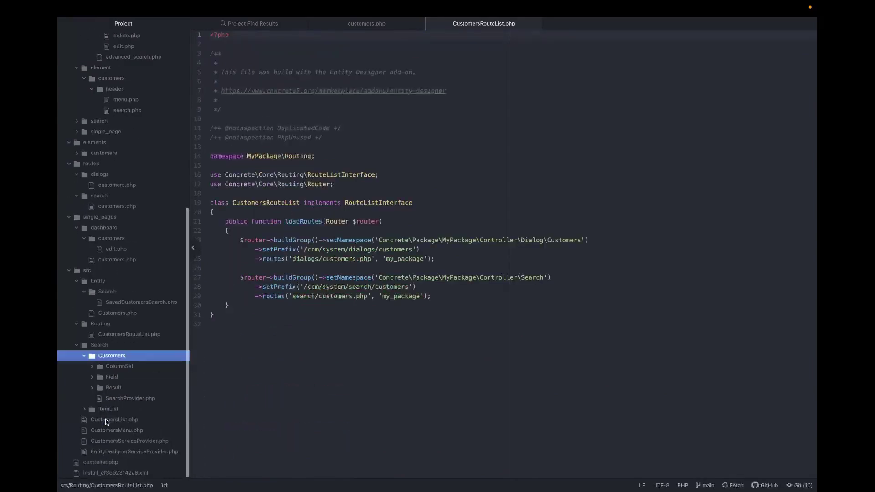
{"action": "left_click", "coordinate": [129, 399]}
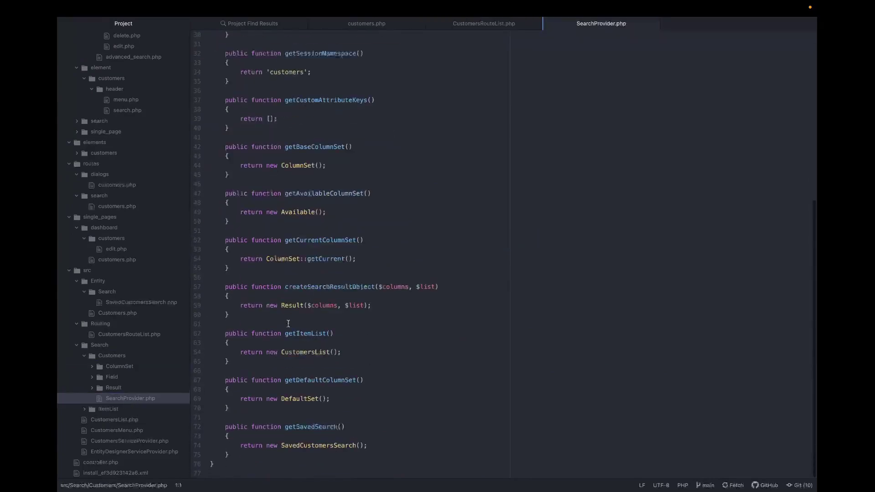
{"action": "left_click", "coordinate": [116, 387]}
{"action": "left_click", "coordinate": [157, 407]}
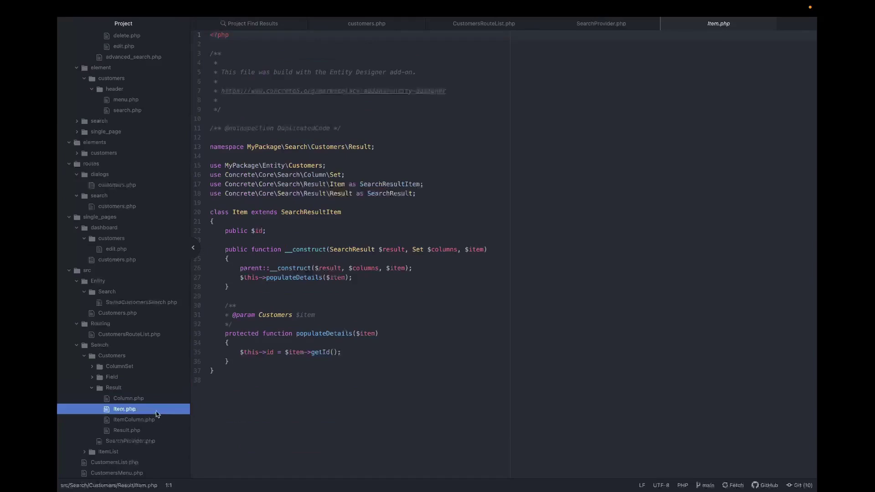
{"action": "left_click", "coordinate": [146, 420]}
{"action": "left_click", "coordinate": [145, 431]}
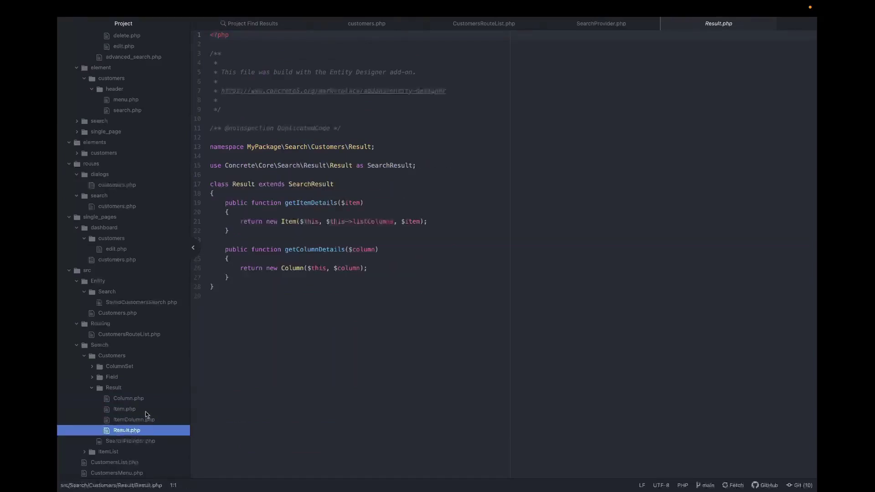
Examine Manager.php and ManagerServiceProvider.php in src/Search/Customers/Field, plus the FirstNameField.php and LastNameField.php classes in its Field subfolder
{"action": "left_click", "coordinate": [153, 378]}
{"action": "left_click", "coordinate": [139, 399]}
{"action": "left_click", "coordinate": [142, 409]}
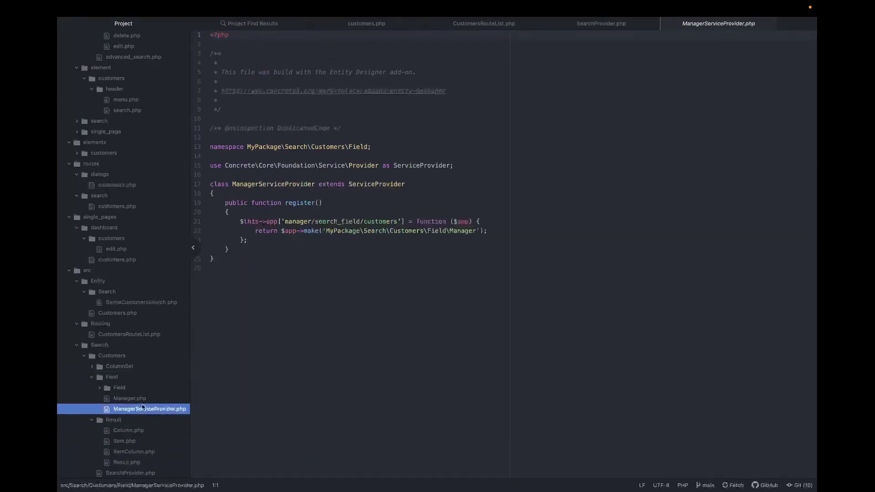
{"action": "left_click", "coordinate": [131, 387]}
{"action": "left_click", "coordinate": [152, 399]}
{"action": "left_click", "coordinate": [151, 410]}
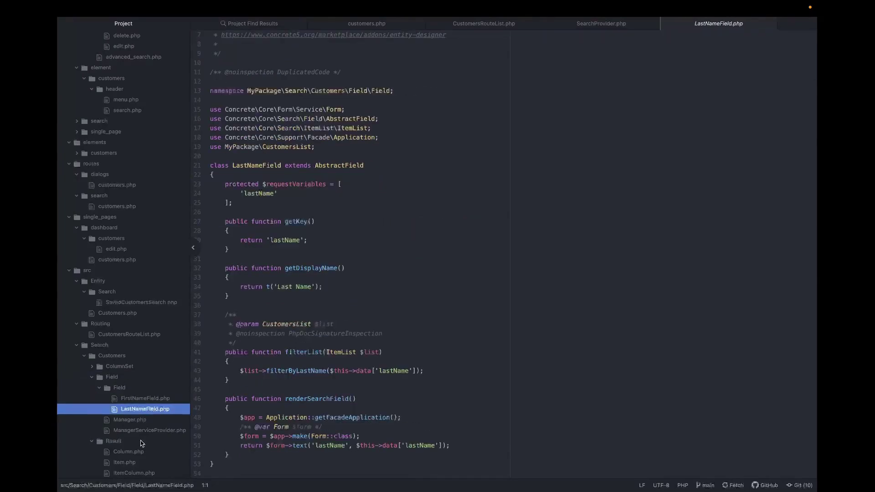
Examine CustomersListPagerManager.php under src/Search/ItemList/Pager/Manager and open the package's install XML file
{"action": "scroll", "coordinate": [142, 441], "scroll_direction": "down", "scroll_amount": 5}
{"action": "left_click", "coordinate": [135, 409]}
{"action": "left_click", "coordinate": [134, 419]}
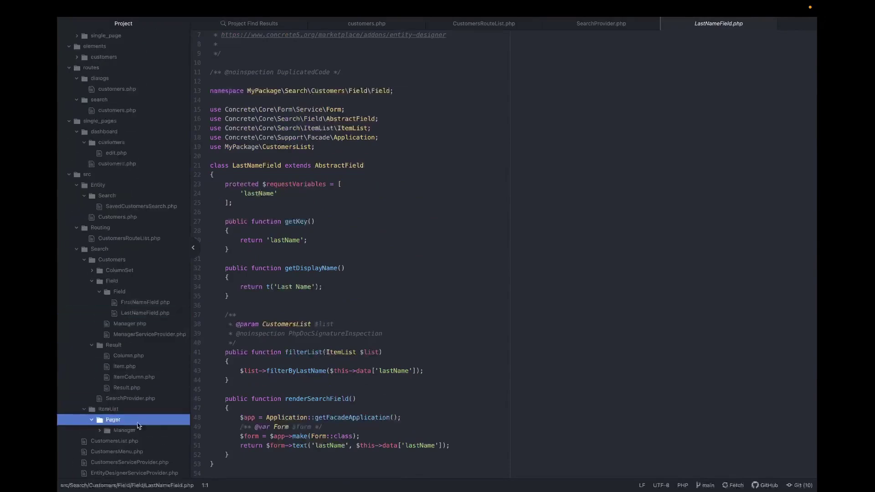
{"action": "left_click", "coordinate": [141, 431]}
{"action": "left_click", "coordinate": [150, 440]}
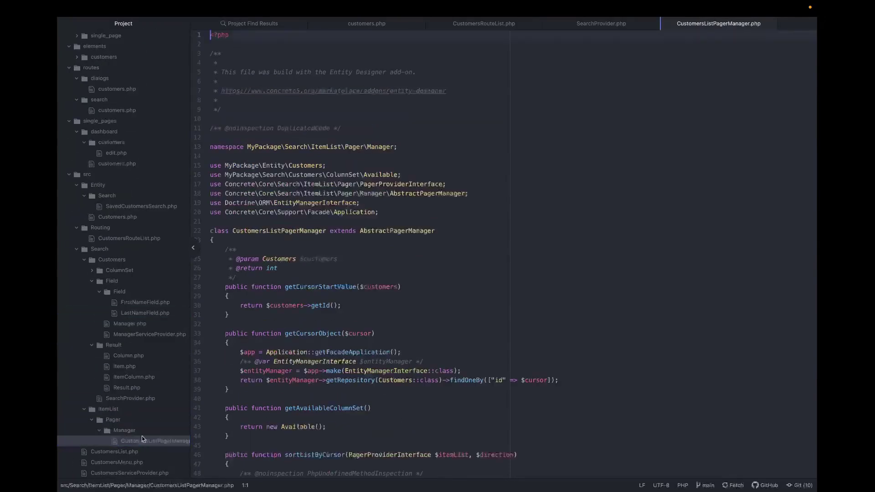
{"action": "scroll", "coordinate": [128, 398], "scroll_direction": "down", "scroll_amount": 2}
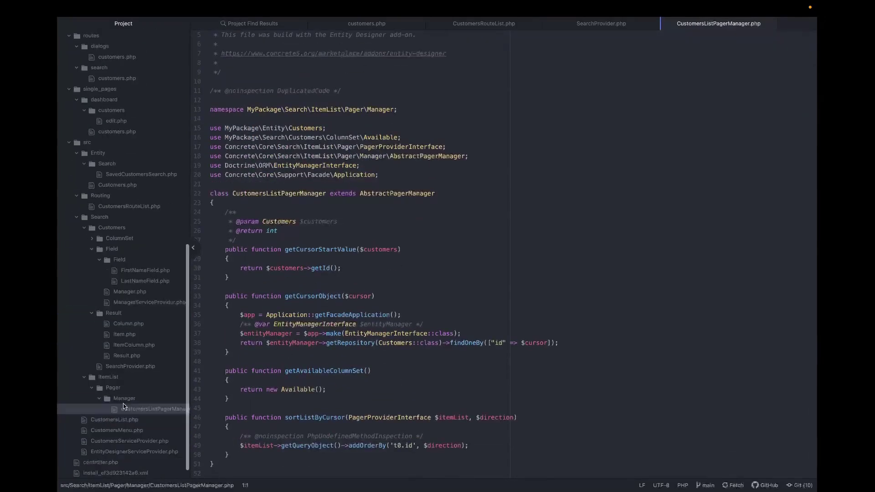
{"action": "left_click", "coordinate": [114, 473]}
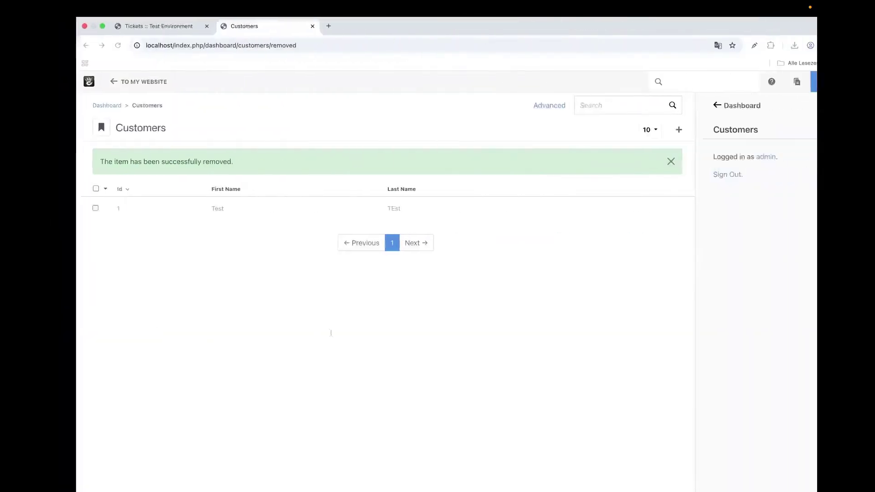
In the Concrete CMS dashboard in the browser, open the Customers entity for editing in Entity Designer and review its settings and fields
{"action": "left_click", "coordinate": [724, 105]}
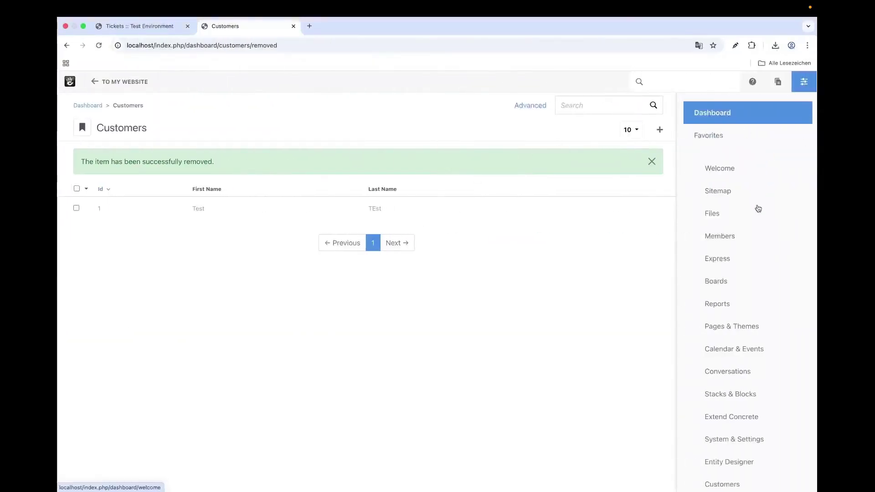
{"action": "left_click", "coordinate": [716, 450]}
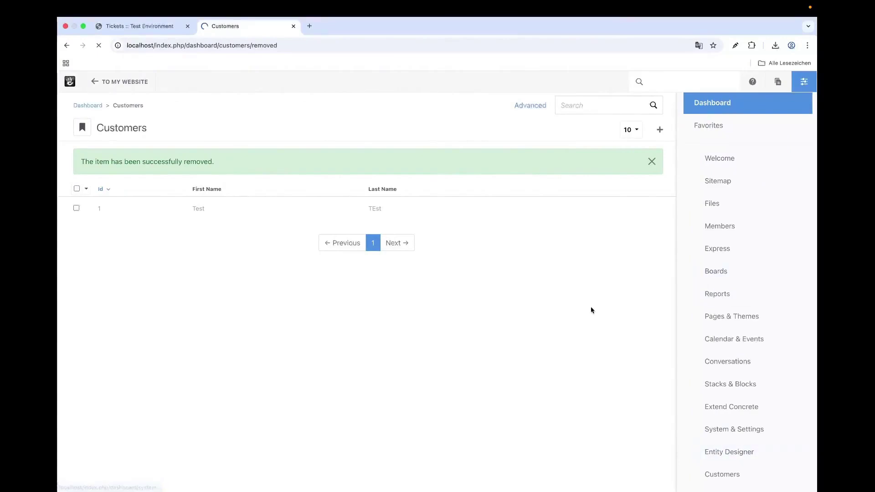
{"action": "left_click", "coordinate": [575, 212]}
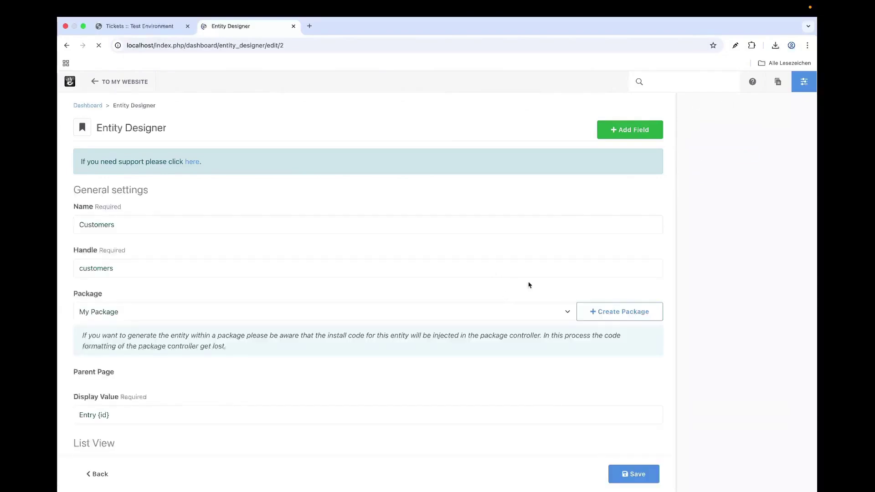
{"action": "scroll", "coordinate": [550, 298], "scroll_direction": "down", "scroll_amount": 5}
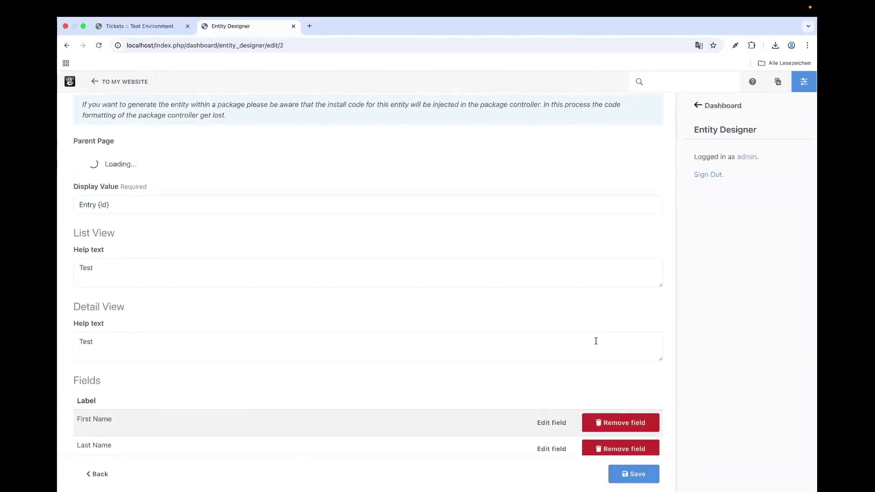
{"action": "scroll", "coordinate": [560, 307], "scroll_direction": "up", "scroll_amount": 5}
{"action": "scroll", "coordinate": [610, 183], "scroll_direction": "down", "scroll_amount": 10}
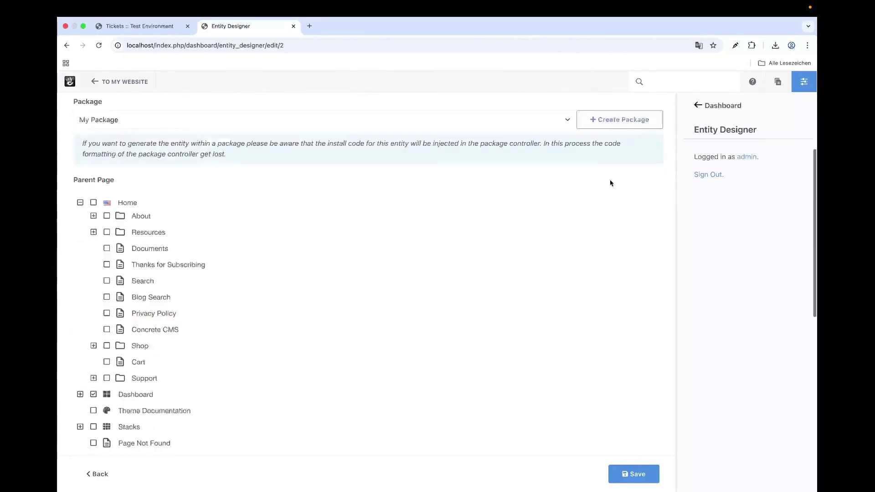
{"action": "scroll", "coordinate": [611, 176], "scroll_direction": "up", "scroll_amount": 10}
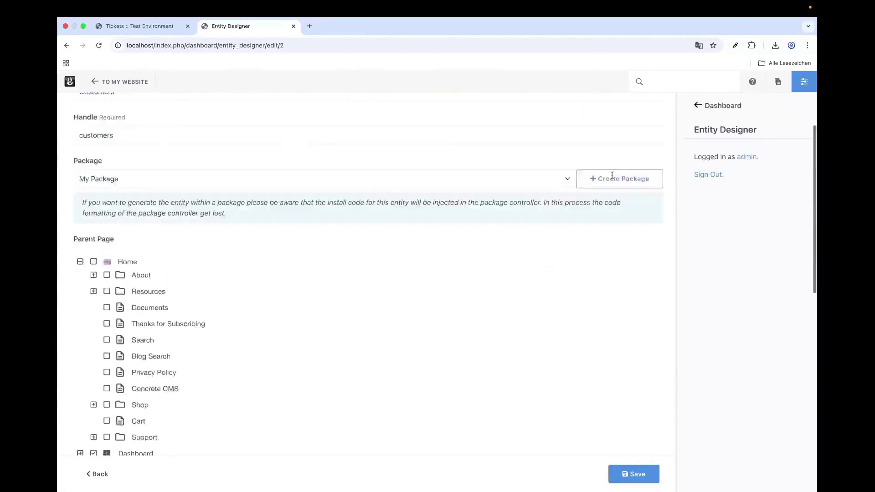
{"action": "scroll", "coordinate": [628, 192], "scroll_direction": "down", "scroll_amount": 2}
{"action": "scroll", "coordinate": [627, 169], "scroll_direction": "down", "scroll_amount": 10}
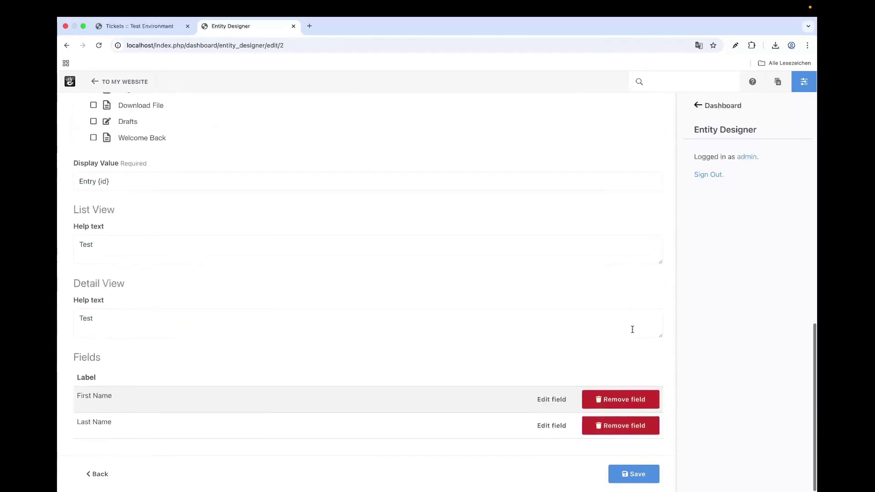
Open the First Name field's settings, review its options and the available field types, and close them without saving
{"action": "left_click", "coordinate": [559, 400]}
{"action": "scroll", "coordinate": [524, 371], "scroll_direction": "down", "scroll_amount": 4}
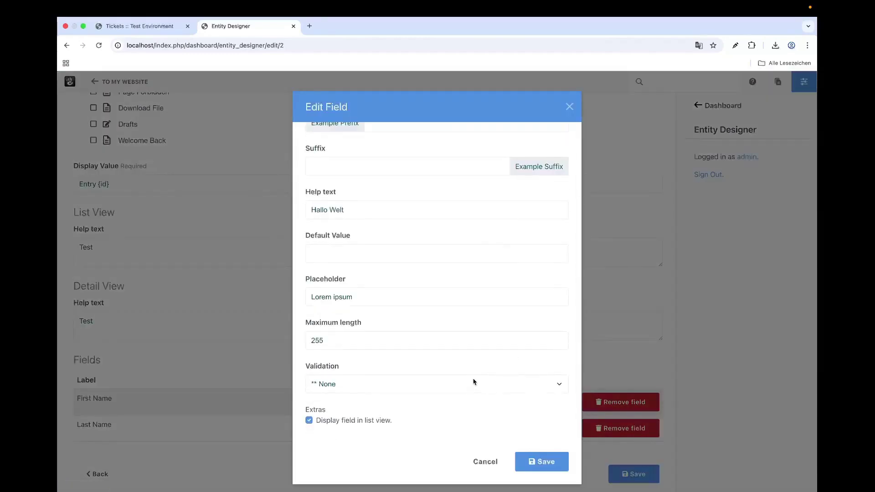
{"action": "scroll", "coordinate": [473, 382], "scroll_direction": "up", "scroll_amount": 4}
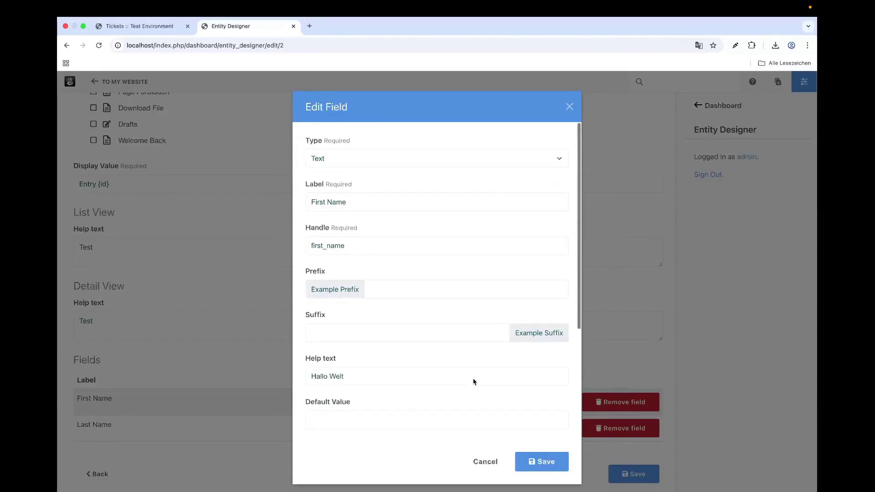
{"action": "left_click", "coordinate": [508, 152]}
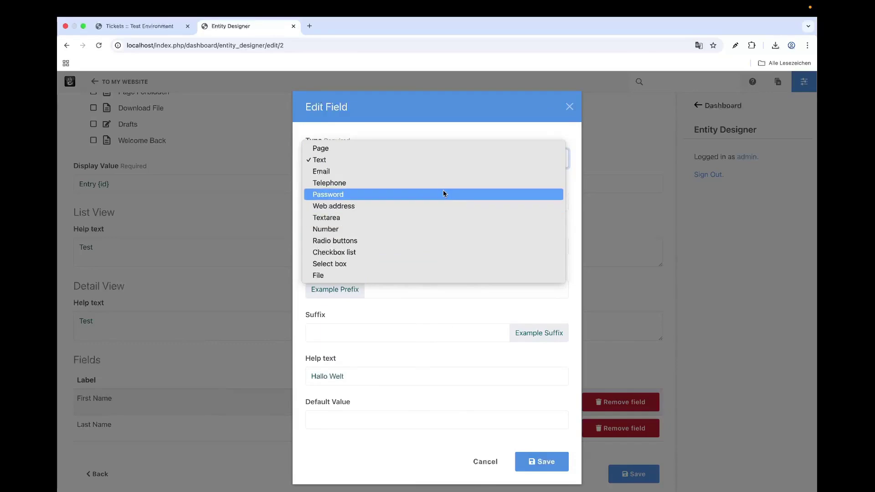
{"action": "left_click", "coordinate": [503, 441]}
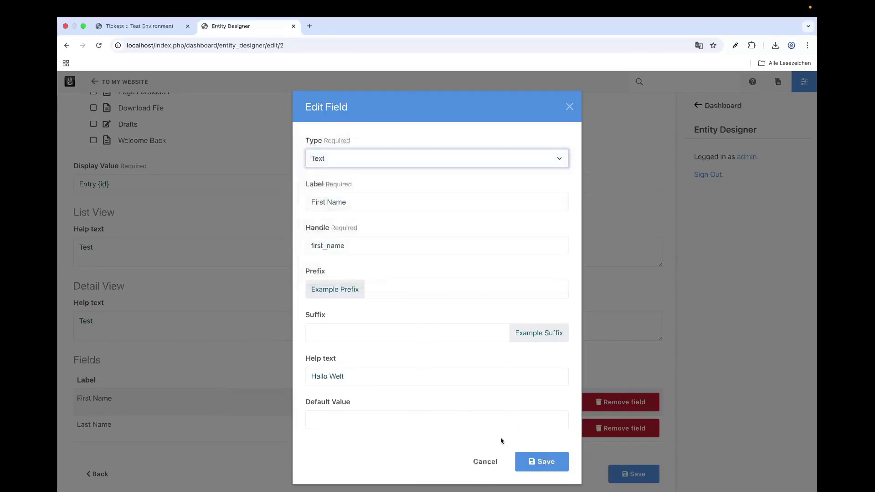
{"action": "left_click", "coordinate": [487, 461]}
Review the Customers entity's package, parent page, display value and help text settings once more
{"action": "scroll", "coordinate": [475, 352], "scroll_direction": "down", "scroll_amount": 1}
{"action": "scroll", "coordinate": [475, 351], "scroll_direction": "up", "scroll_amount": 10}
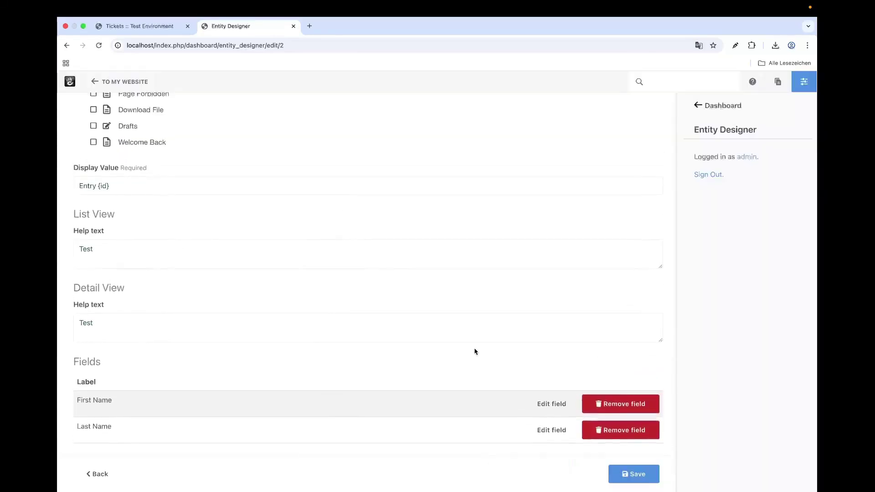
{"action": "scroll", "coordinate": [475, 351], "scroll_direction": "down", "scroll_amount": 15}
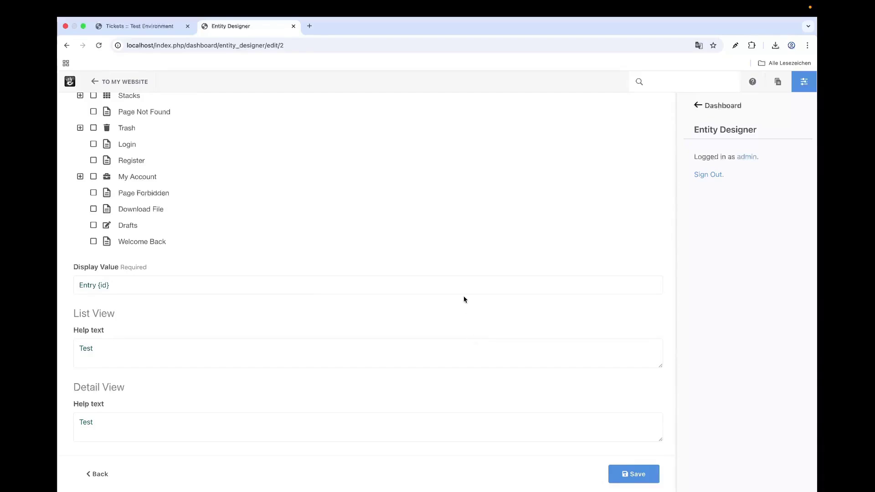
{"action": "scroll", "coordinate": [462, 299], "scroll_direction": "up", "scroll_amount": 15}
{"action": "scroll", "coordinate": [444, 315], "scroll_direction": "down", "scroll_amount": 15}
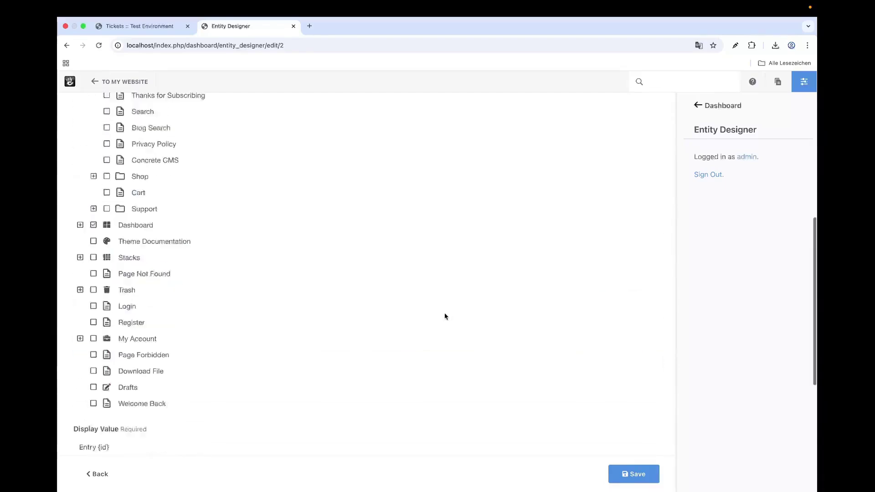
Switch to the code editor and examine FirstNameColumn.php in src/Search/Customers/ColumnSet/Column
{"action": "key", "text": "super+Tab"}
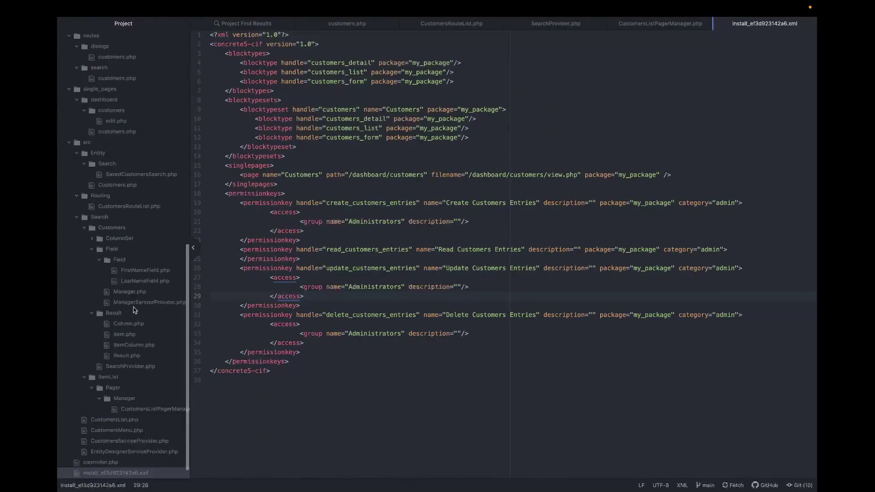
{"action": "left_click", "coordinate": [92, 240]}
{"action": "left_click", "coordinate": [100, 249]}
{"action": "scroll", "coordinate": [159, 295], "scroll_direction": "down", "scroll_amount": 2}
{"action": "left_click", "coordinate": [150, 196]}
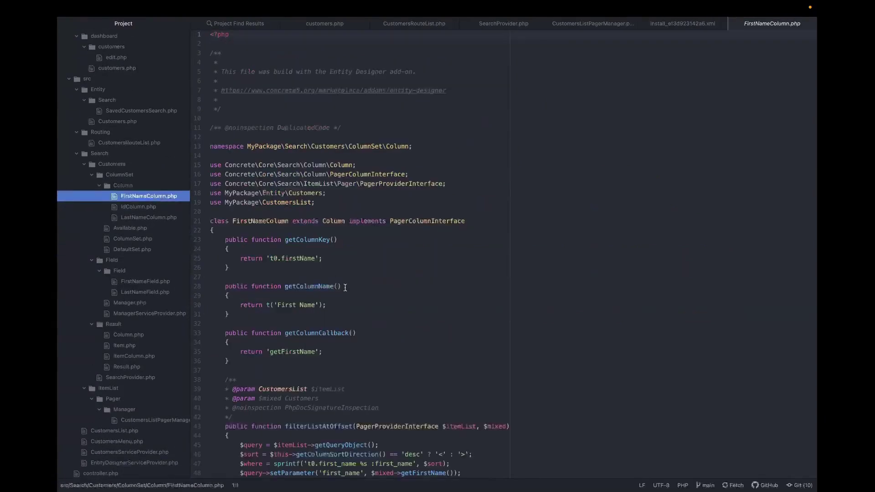
{"action": "scroll", "coordinate": [345, 288], "scroll_direction": "down", "scroll_amount": 2}
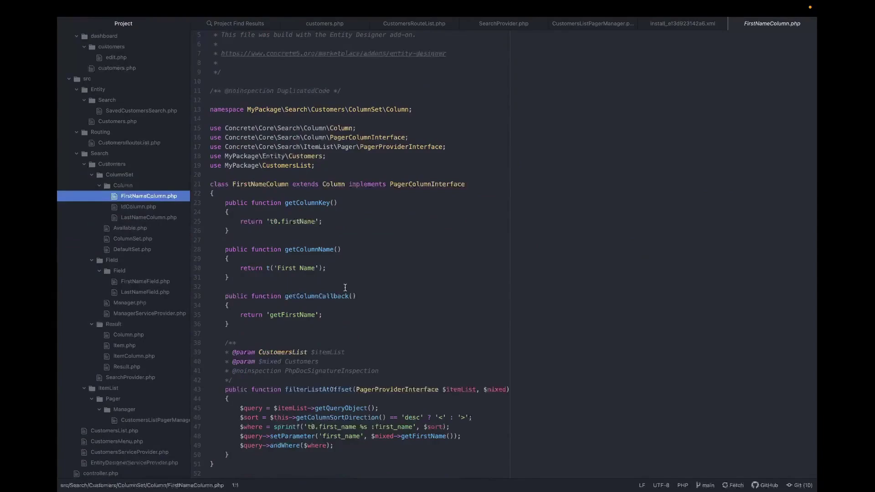